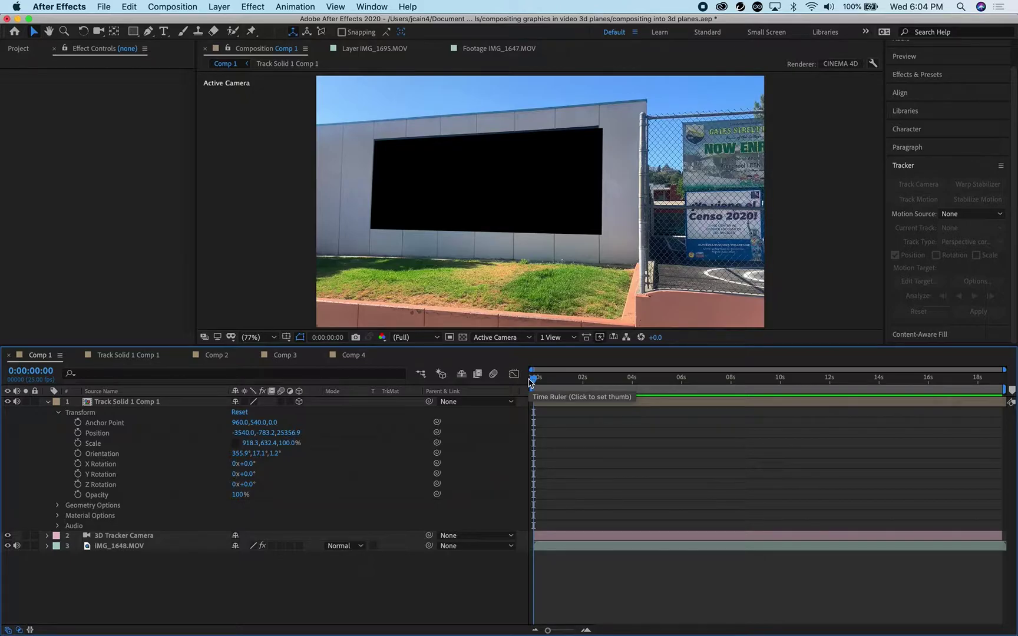
- Preview the finished composite in Comp 1 from the beginning
key(space)
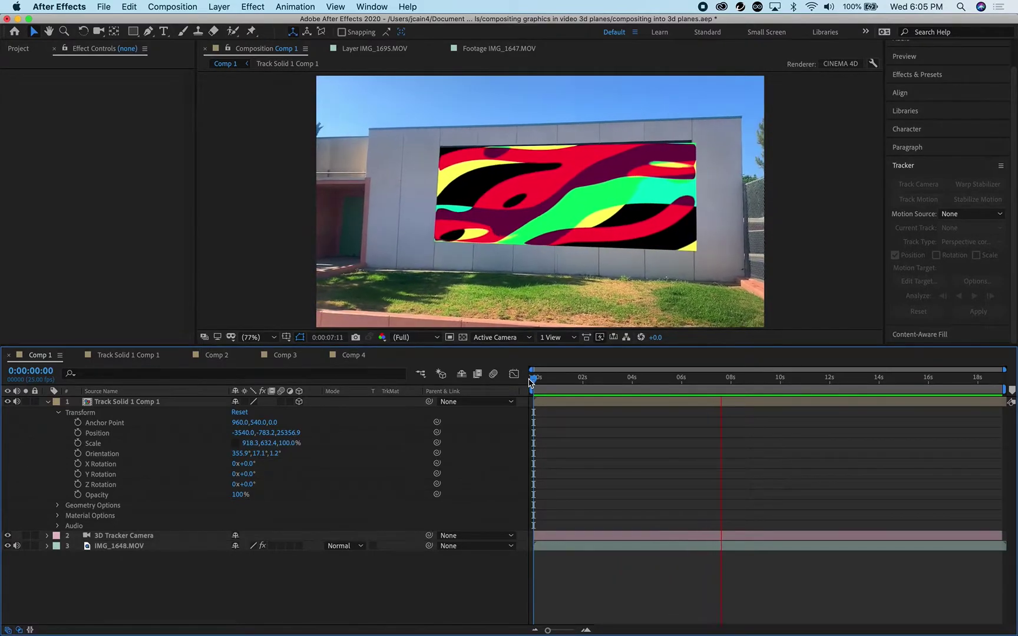
key(space)
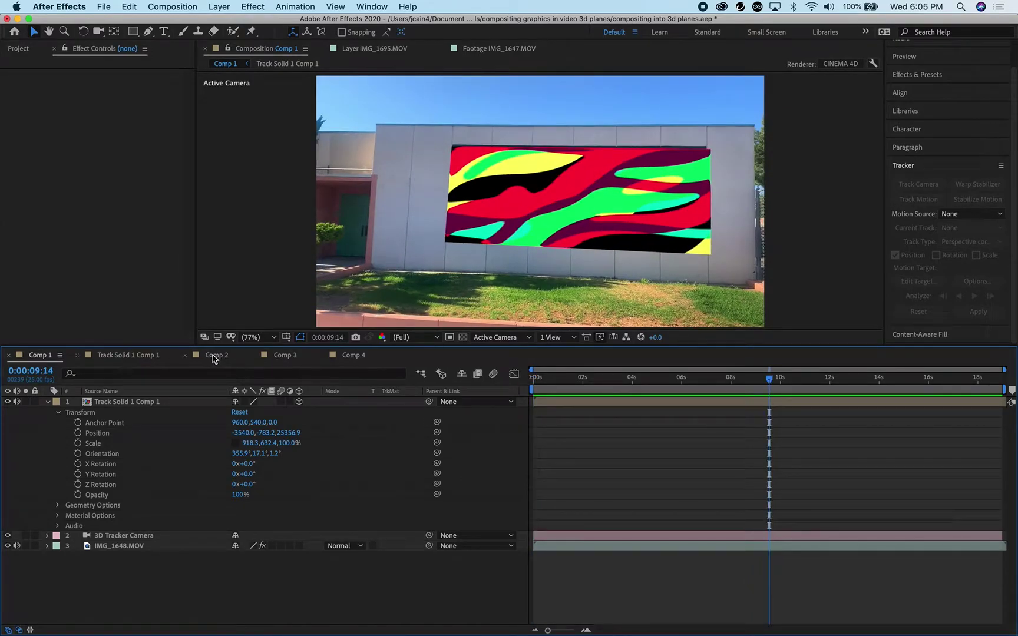
- Run 3D camera tracking on IMG_1648.MOV in Comp 2 with the playhead at the first frame
click(213, 356)
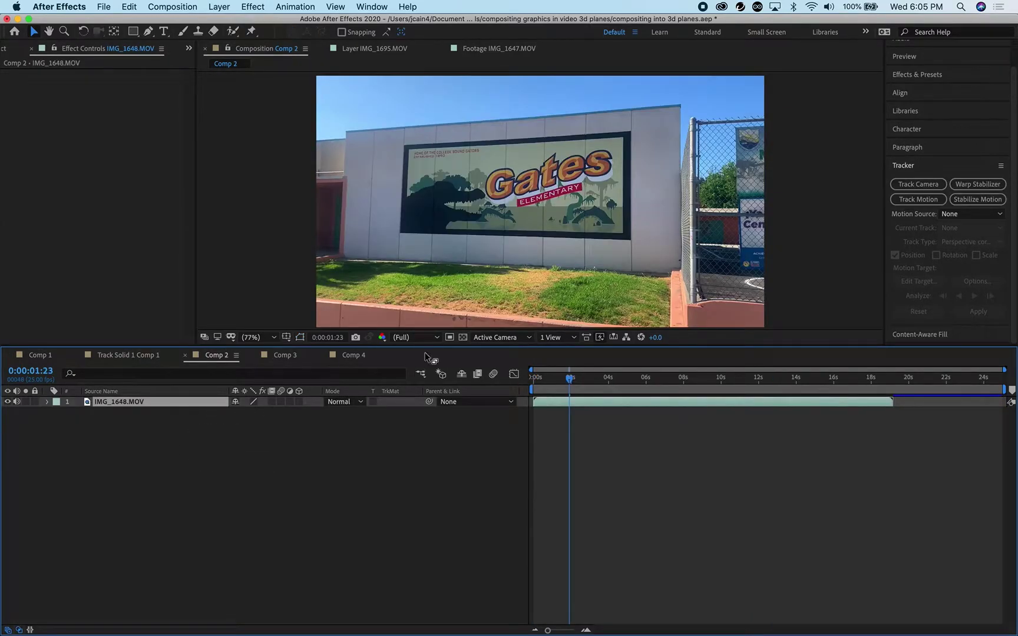
drag(571, 377, 532, 380)
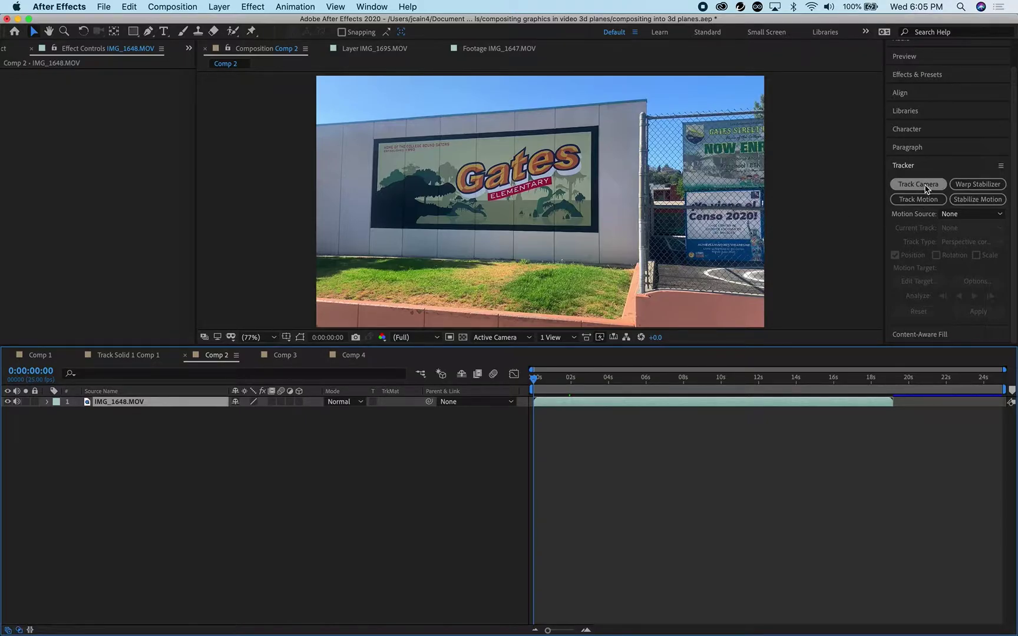
click(919, 184)
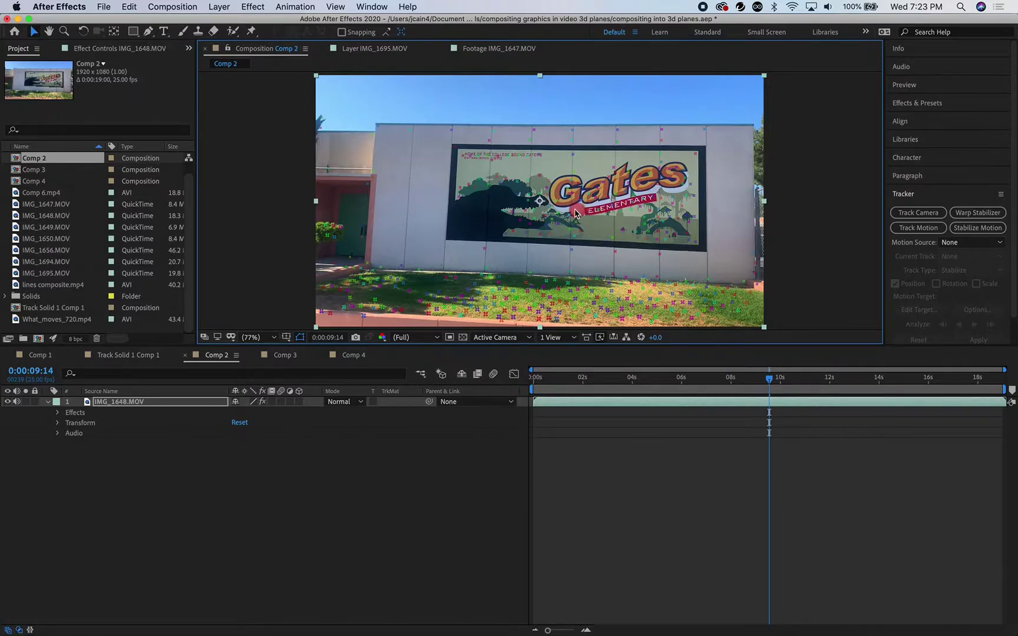
- Create a solid and camera from the wall track points just below the Elementary banner on the mural
click(592, 228)
click(598, 228)
click(592, 229)
click(593, 229)
click(596, 228)
click(587, 137)
click(589, 168)
click(586, 173)
click(576, 268)
click(575, 273)
click(576, 273)
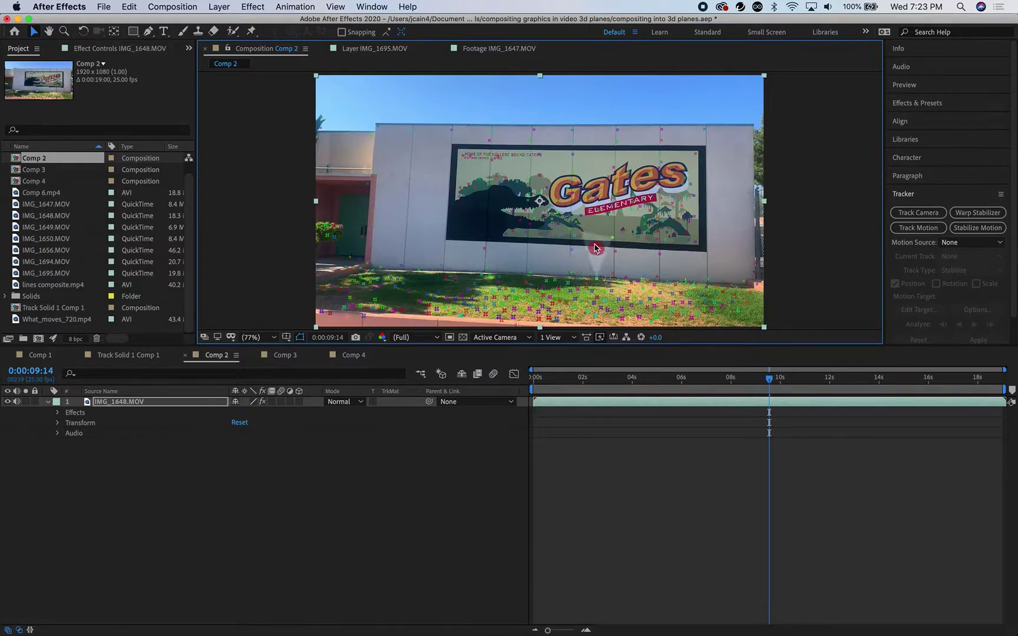
click(593, 224)
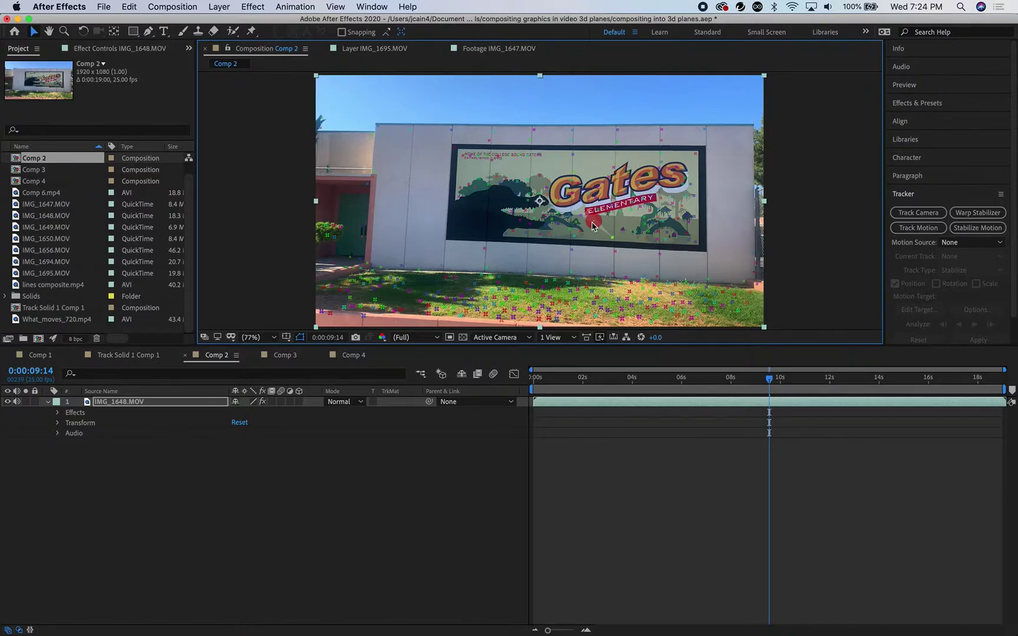
right_click(593, 225)
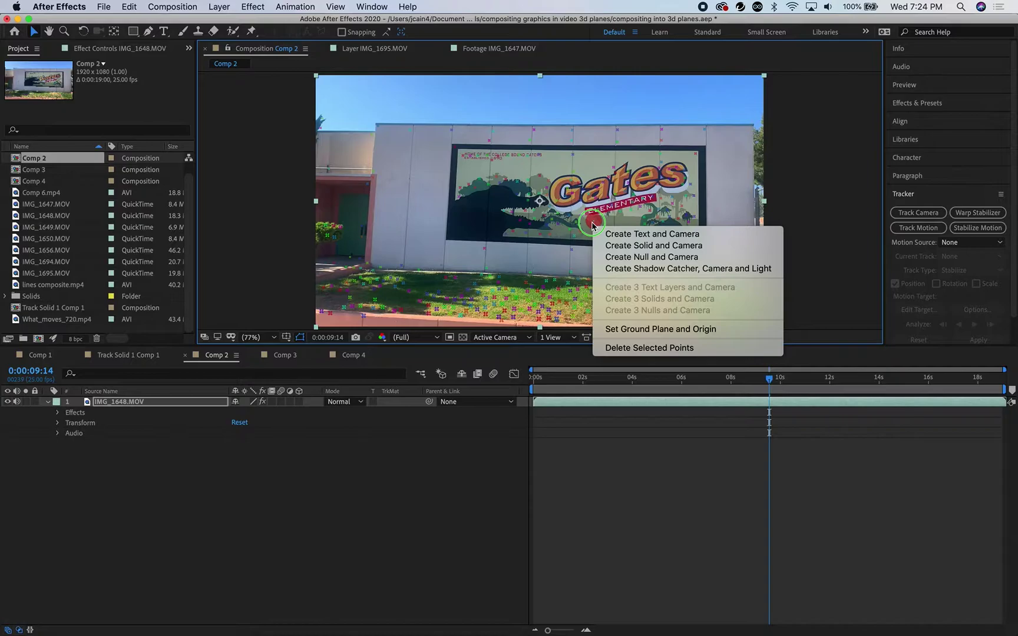
click(630, 246)
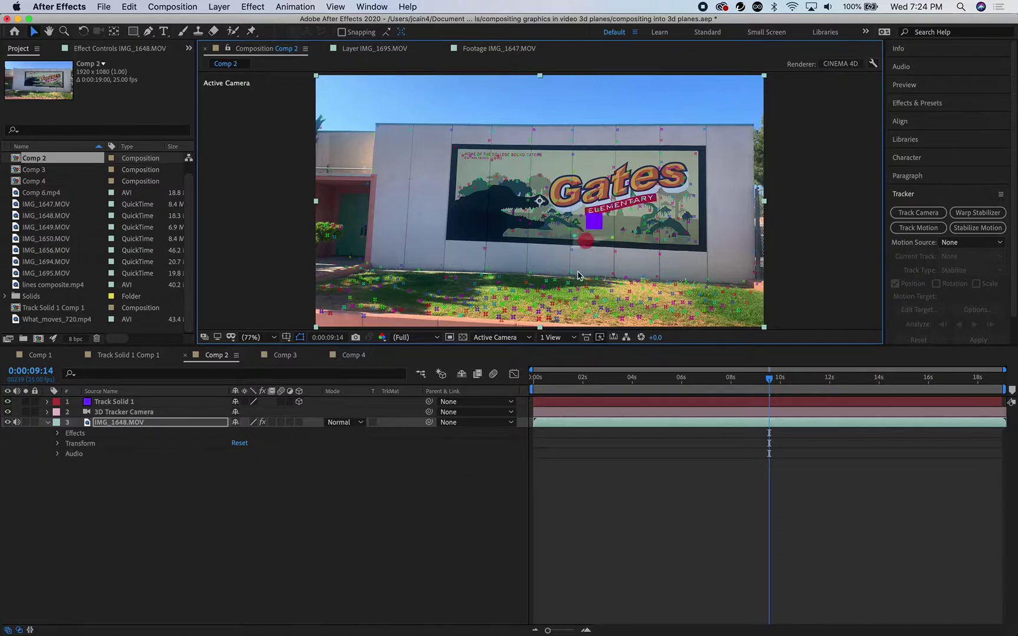
- Move and stretch Track Solid 1 along its axes until it covers the mural on the wall
click(126, 403)
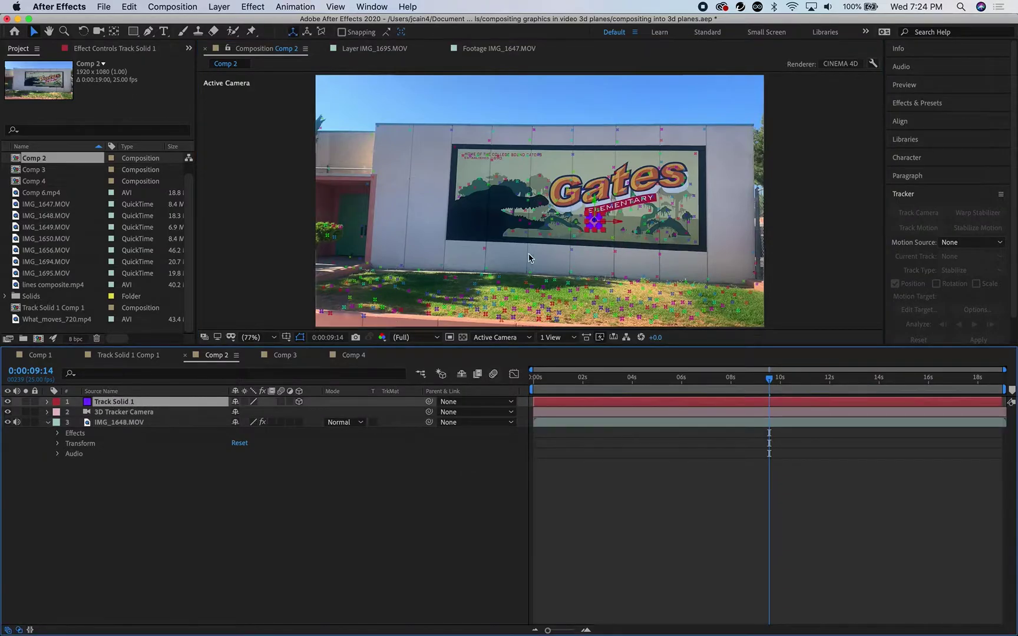
click(623, 225)
drag(623, 225, 597, 79)
drag(548, 204, 491, 199)
drag(620, 200, 442, 203)
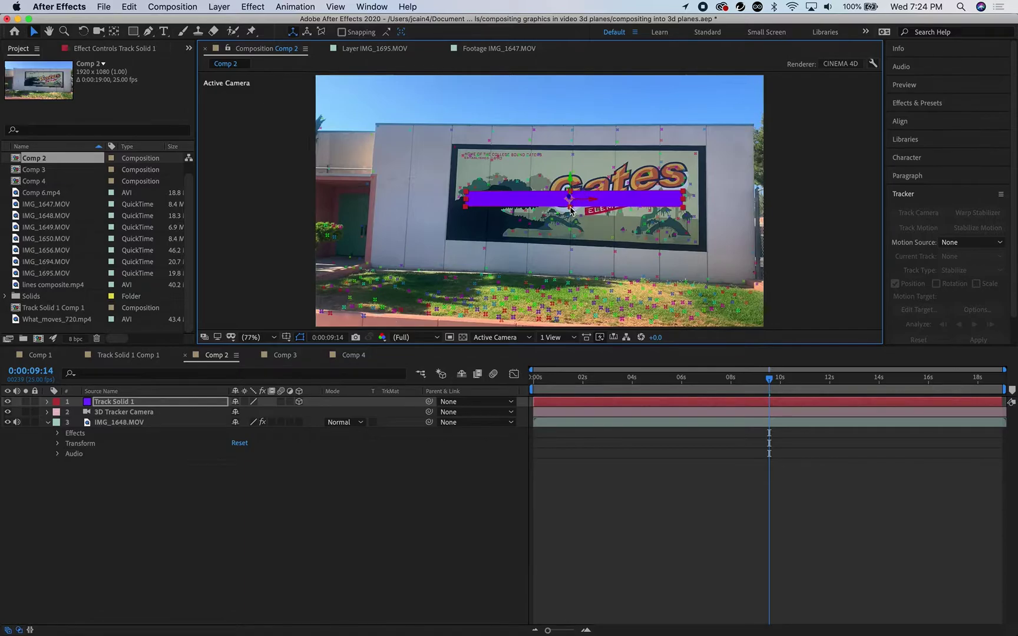
drag(571, 207, 569, 248)
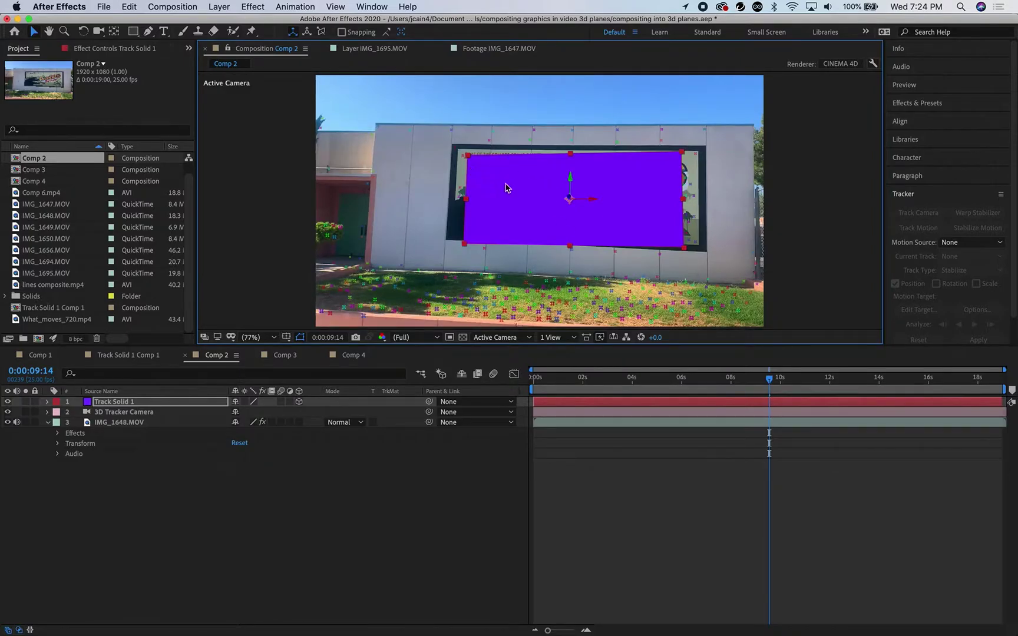
drag(467, 155, 456, 157)
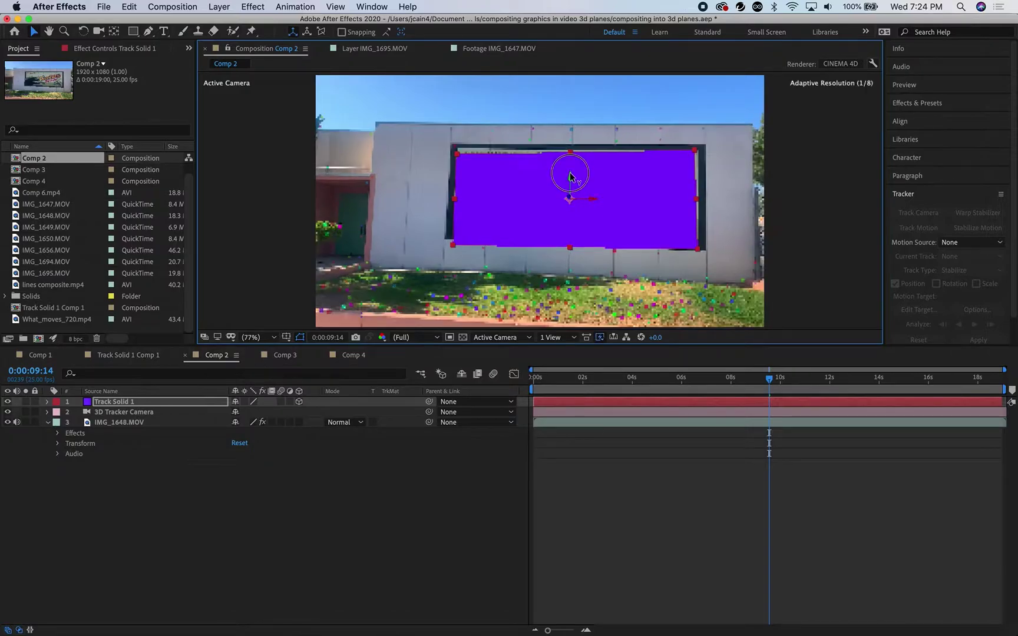
drag(570, 172, 577, 91)
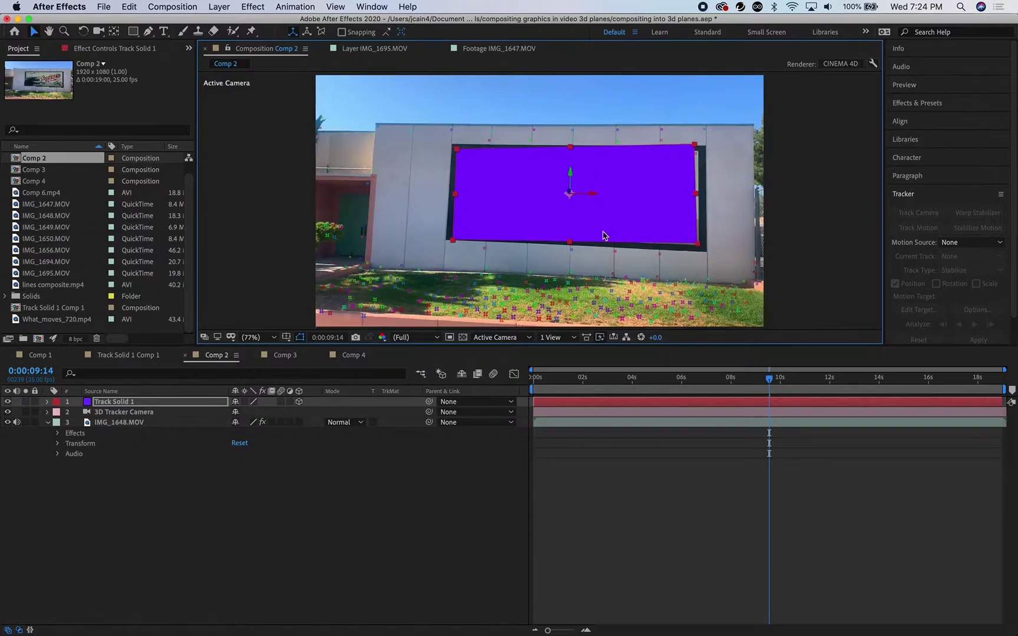
- Pre-compose Track Solid 1 as Track Solid 1 Comp 2, leaving all attributes in Comp 2 and opening the new composition
right_click(115, 404)
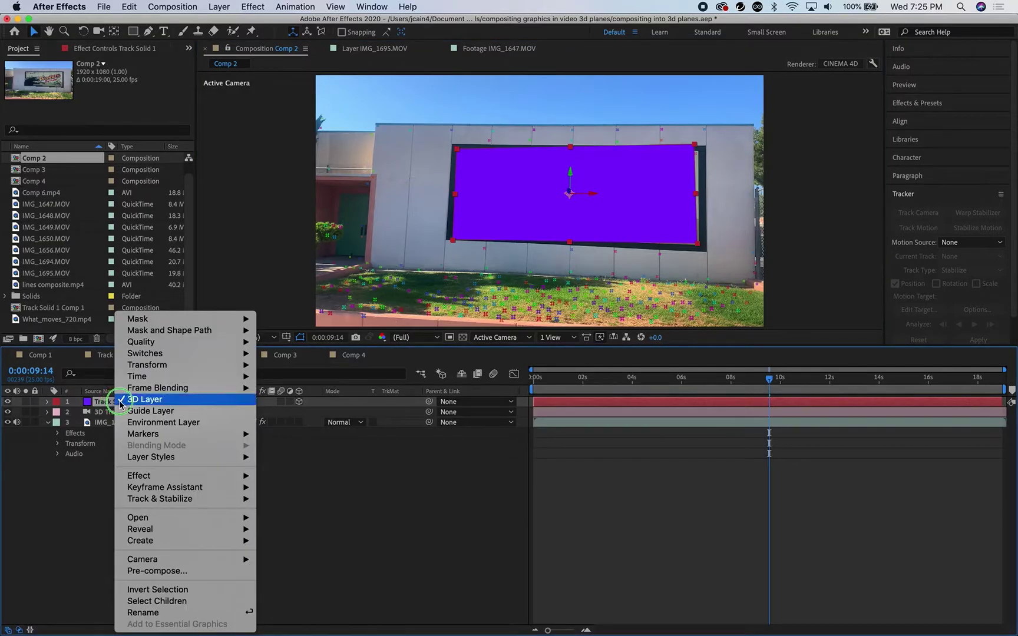
click(184, 572)
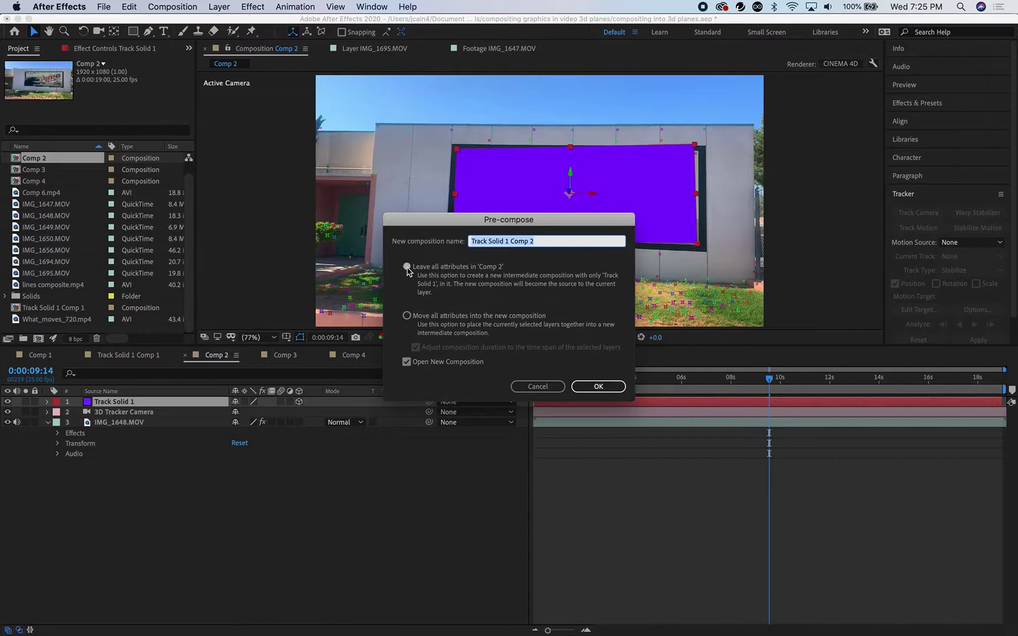
click(596, 388)
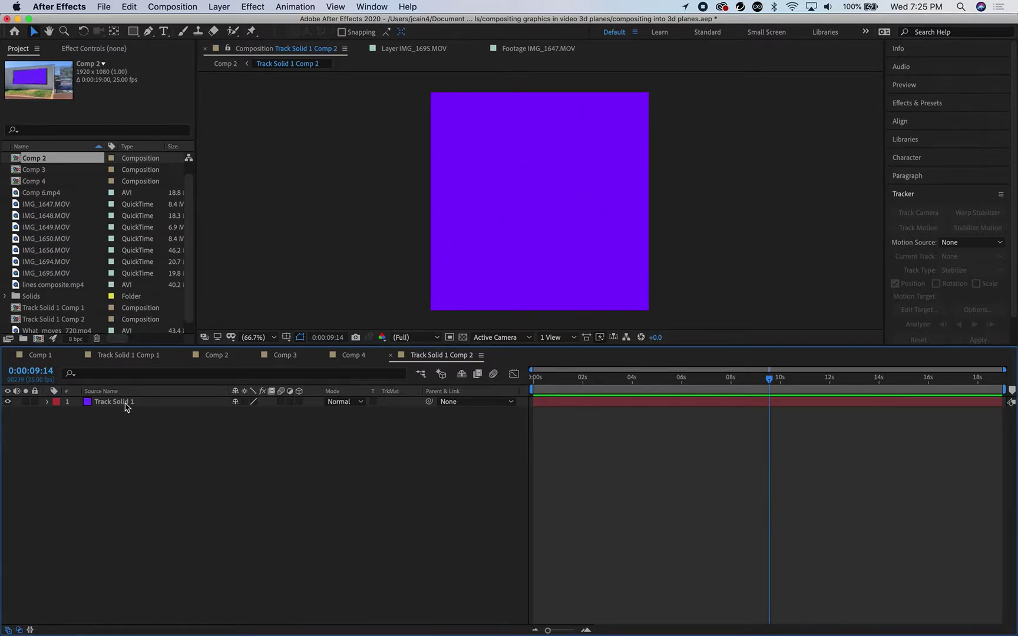
- Set the width of the Track Solid 1 Comp 2 composition to 1920 px
click(163, 4)
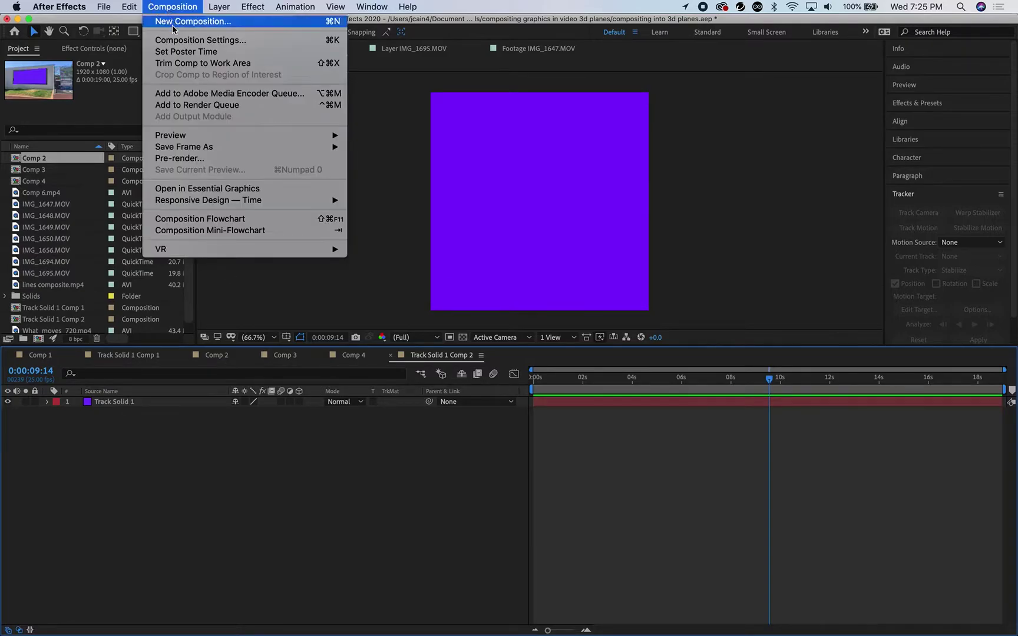
click(177, 39)
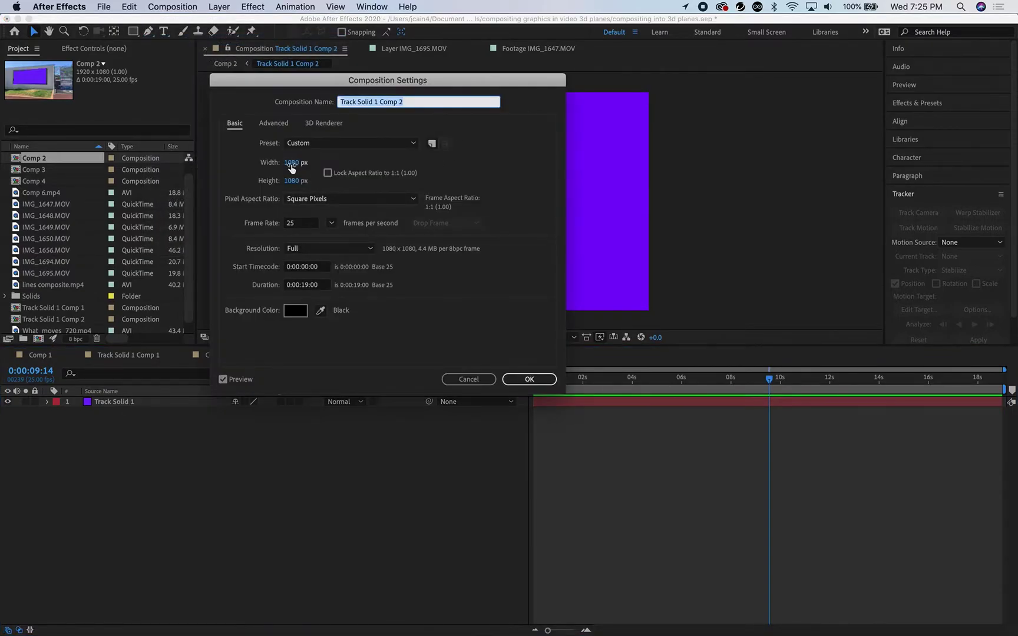
click(291, 163)
text(1920)
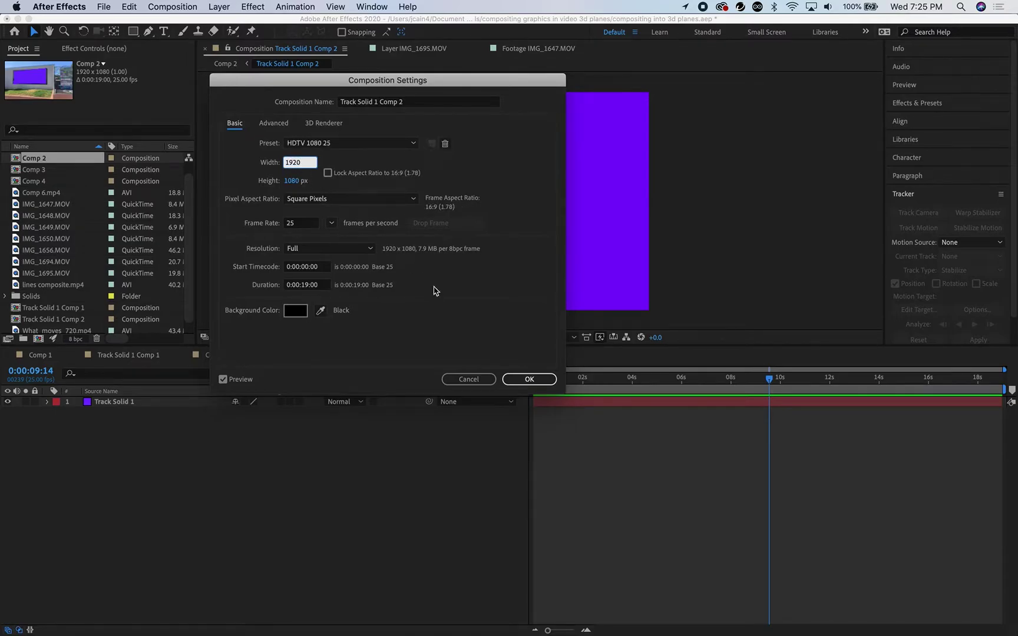
click(529, 379)
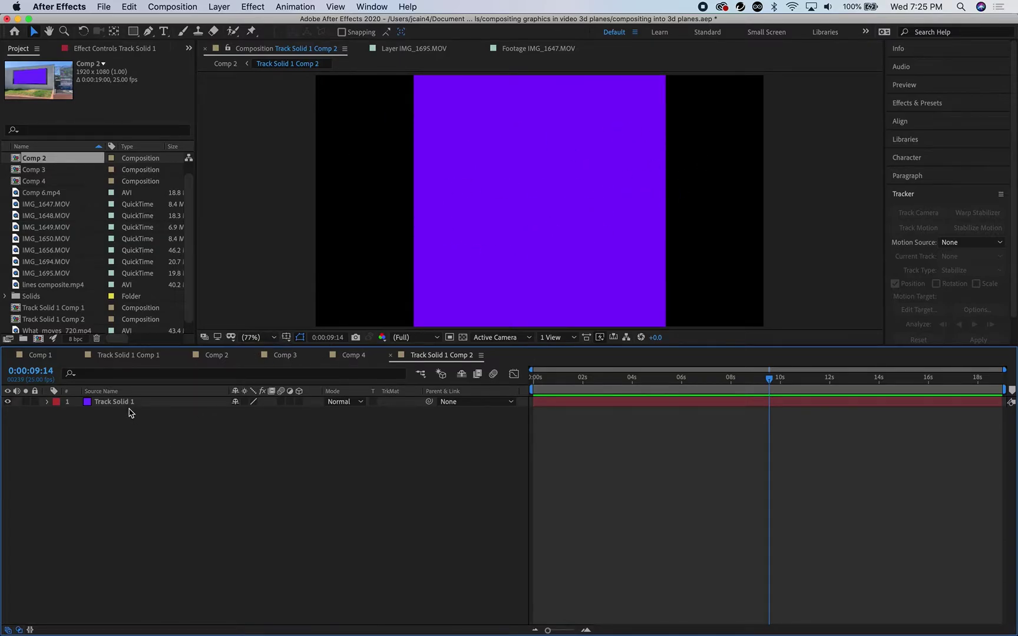
- Delete the purple solid from the precomp and add lines composite.mp4 in its place
click(127, 403)
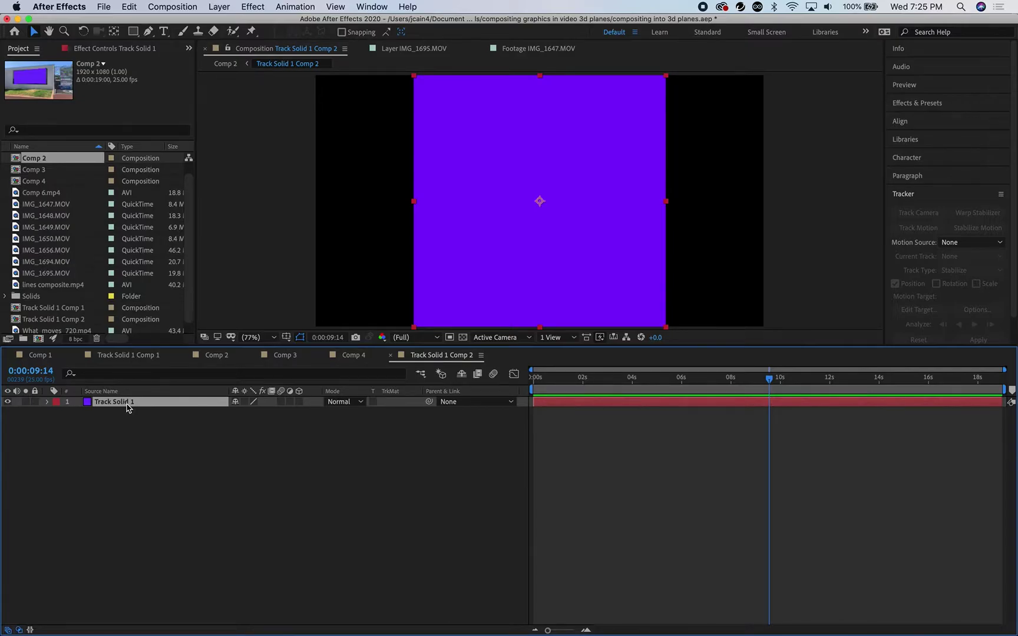
key(Delete)
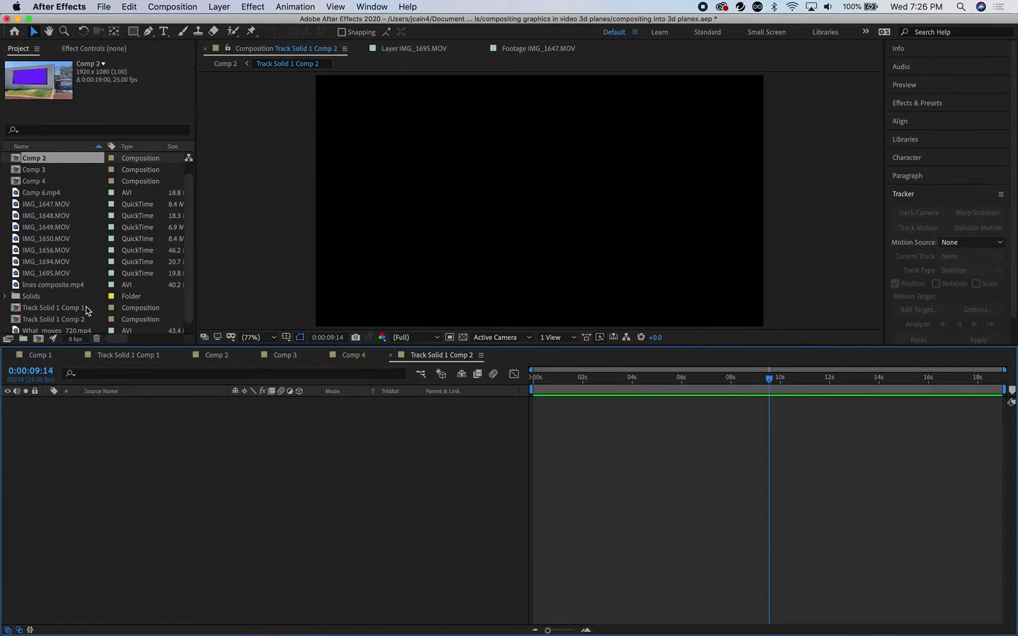
scroll(85, 285, down, 1)
drag(69, 278, 104, 425)
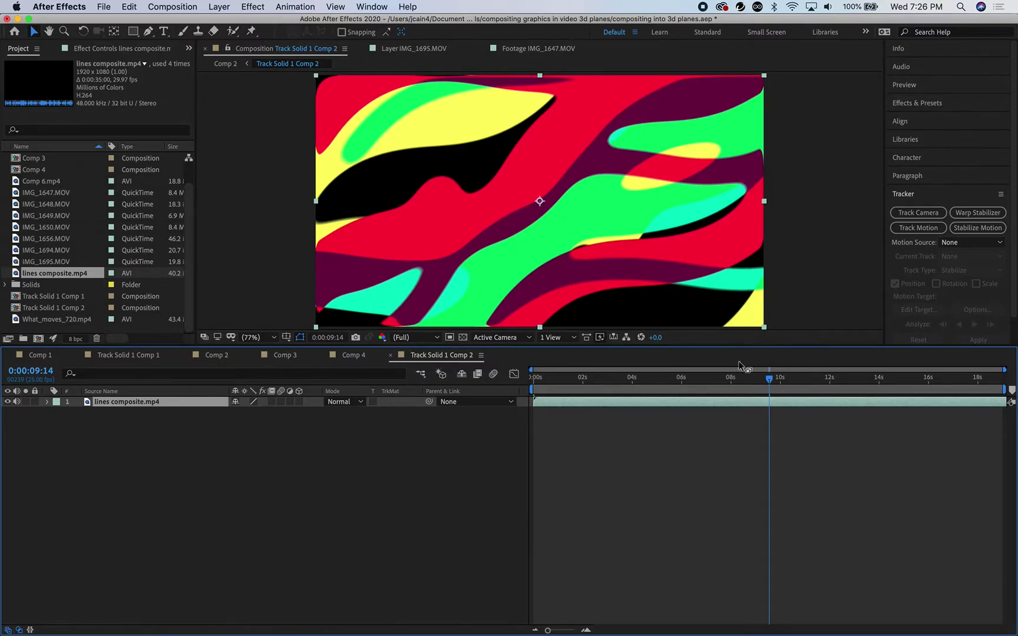
- Move the playhead to 0:00:00:09, place the Track Solid 1 Comp 2 timeline beside Comp 2, and return to Comp 2
drag(769, 379, 544, 370)
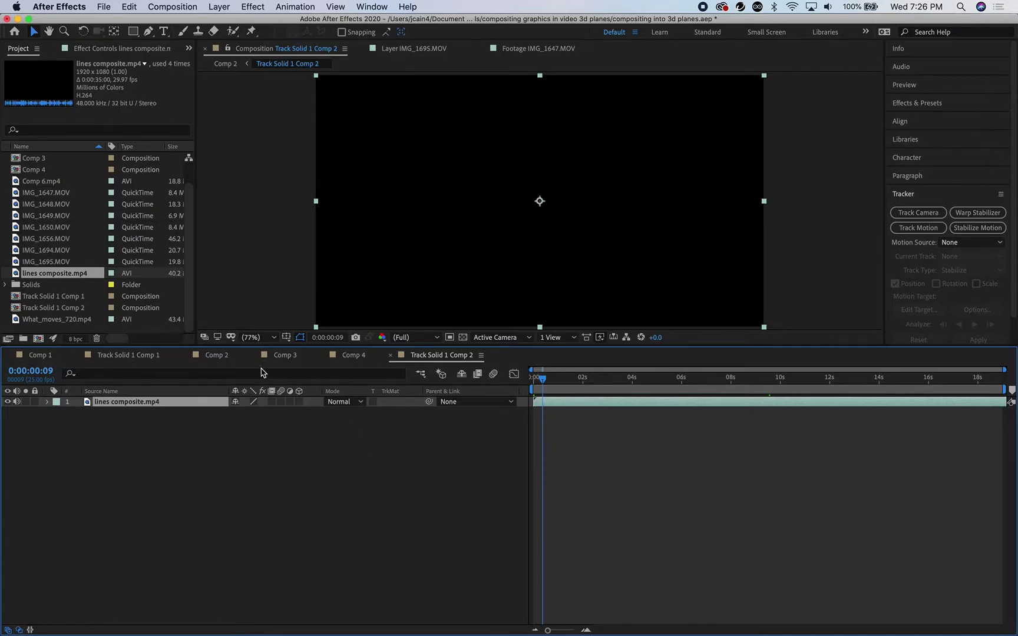
drag(419, 356, 285, 359)
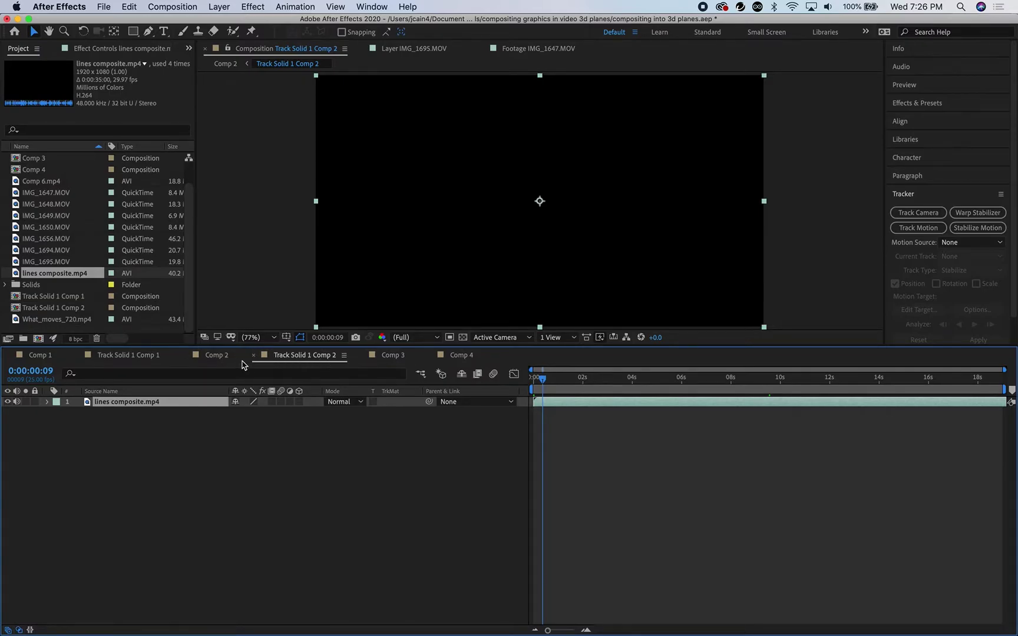
click(216, 356)
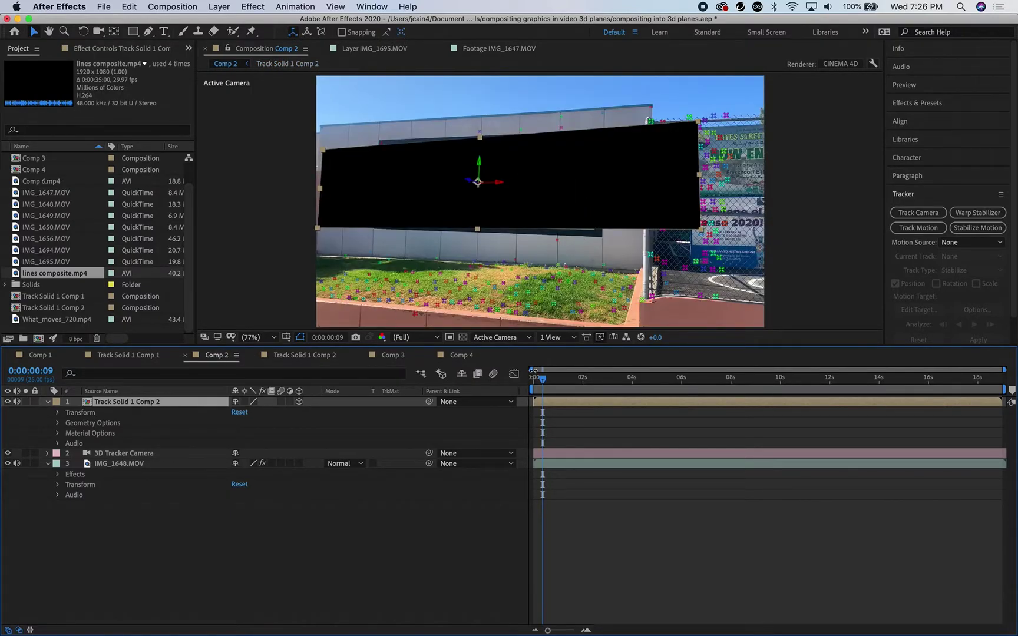
- Narrow the Track Solid 1 Comp 2 layer to a horizontal scale of about 938% and align it with the mural
mouse_move(543, 381)
mouse_down()
mouse_move(691, 392)
mouse_move(677, 382)
mouse_move(519, 370)
mouse_move(548, 372)
mouse_up()
drag(705, 177, 611, 177)
drag(502, 182, 502, 183)
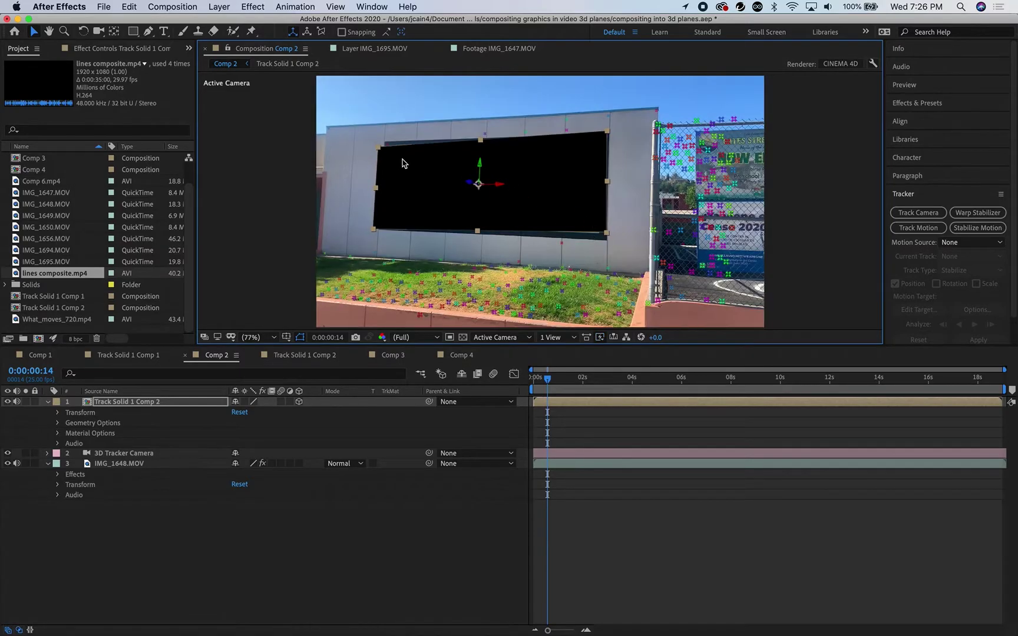
- Set the Z Rotation of the Track Solid 1 Comp 2 layer to 1.0° and scrub the opening frames to 0:00:00:12
click(58, 412)
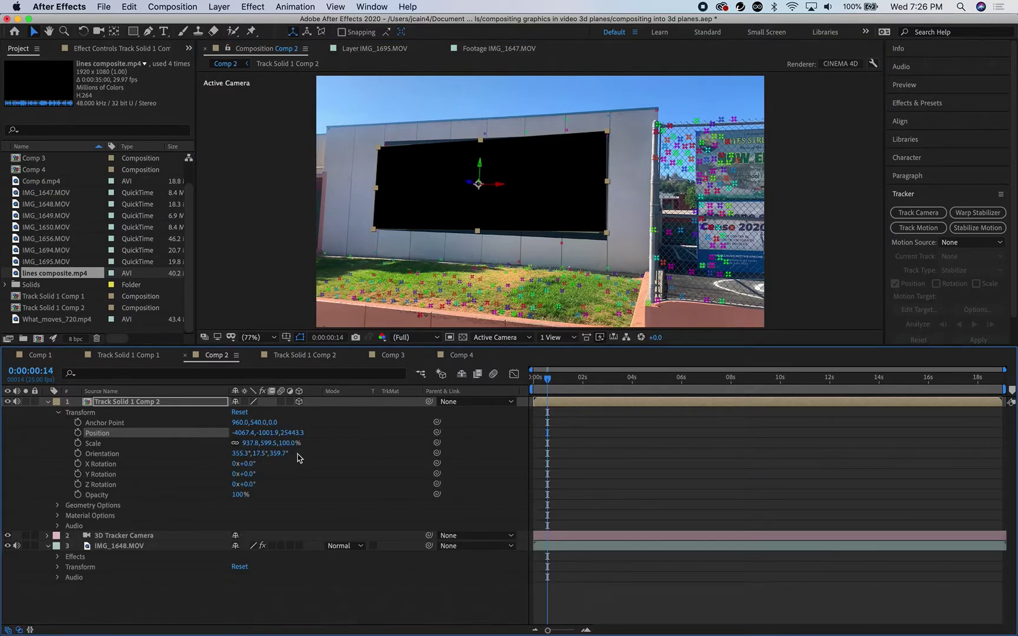
drag(249, 484, 249, 485)
mouse_move(548, 379)
mouse_down()
mouse_move(537, 383)
mouse_move(1000, 378)
mouse_move(602, 382)
mouse_move(551, 393)
mouse_up()
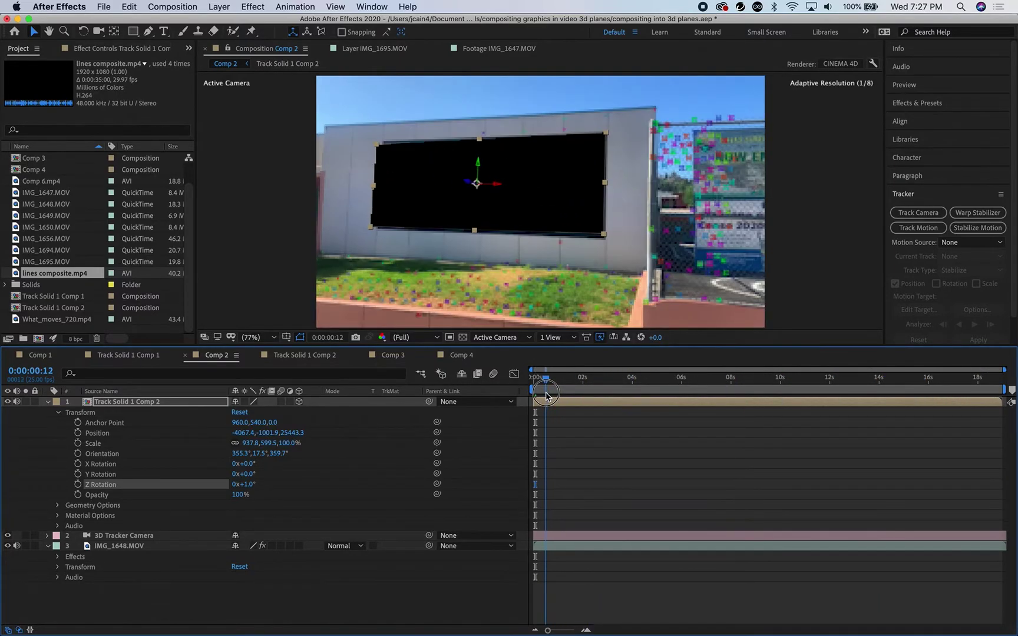
- Create a text layer from the 3D Camera Tracker points of IMG_1648.MOV at the front edge of the grass
click(105, 557)
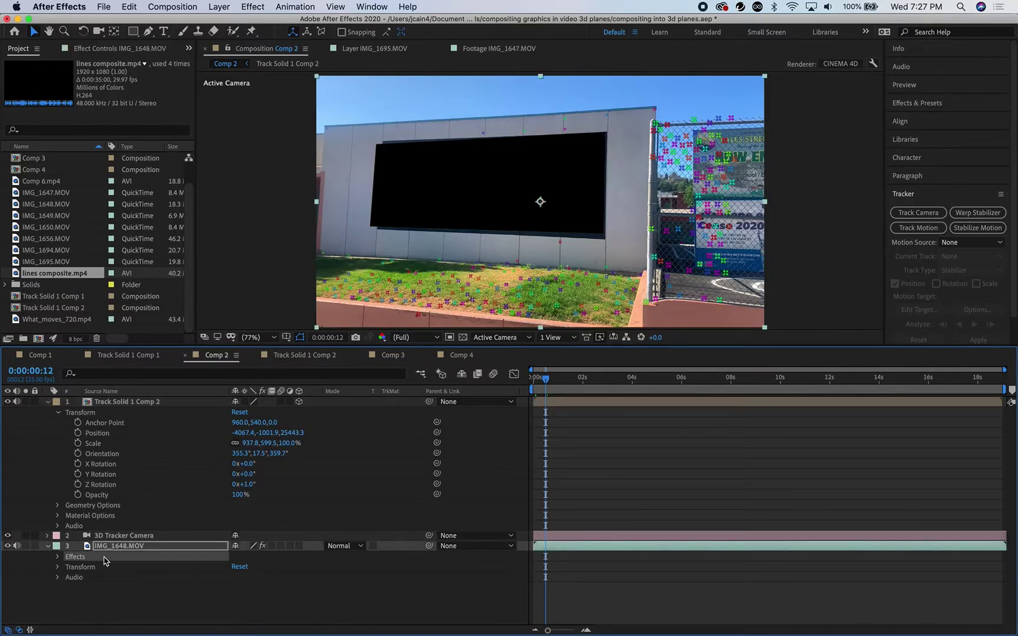
click(57, 557)
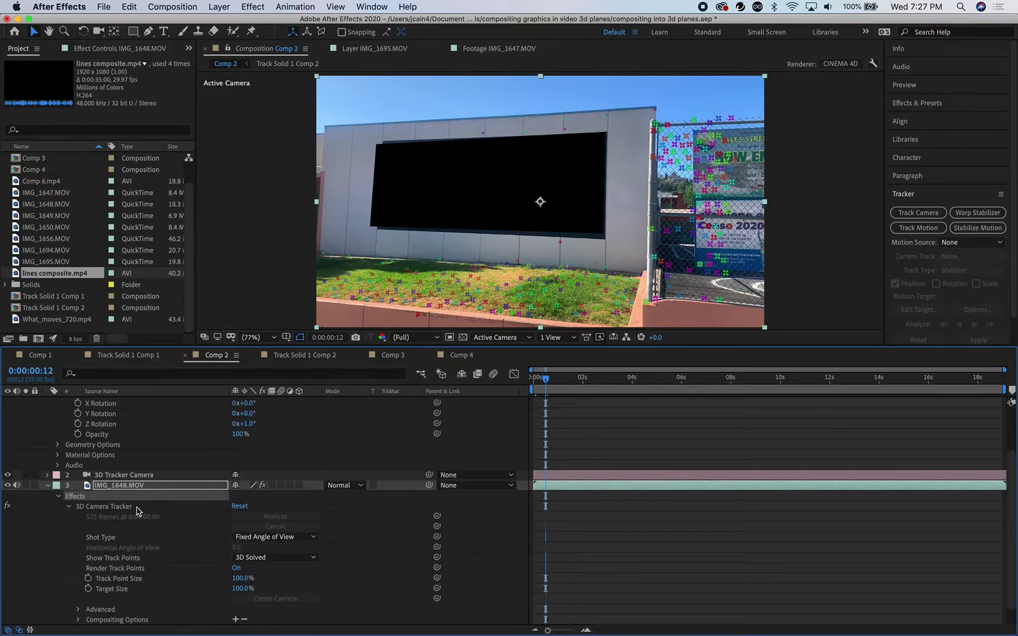
click(162, 508)
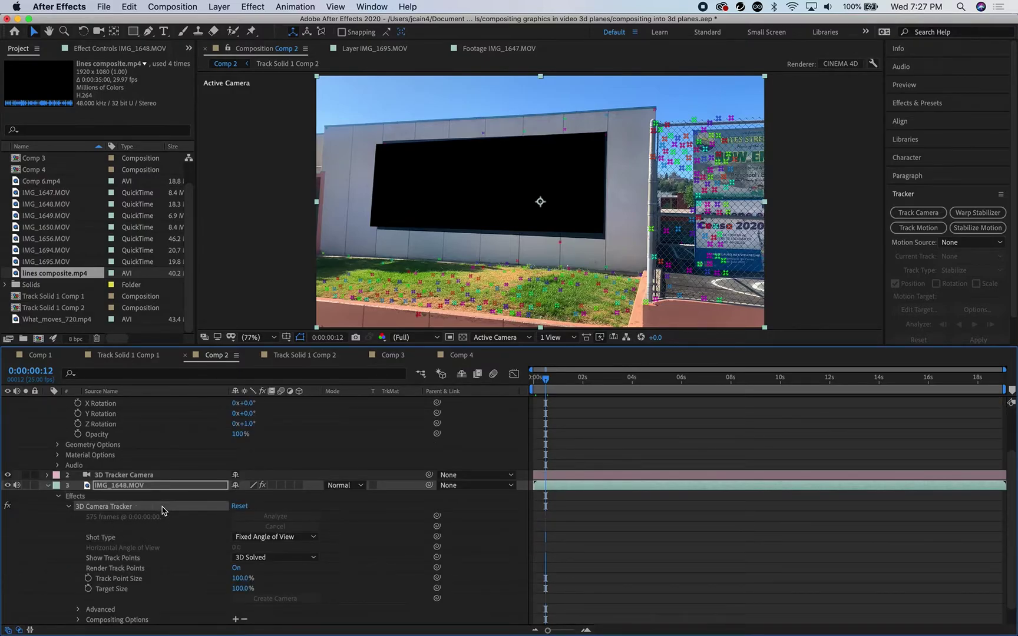
click(422, 313)
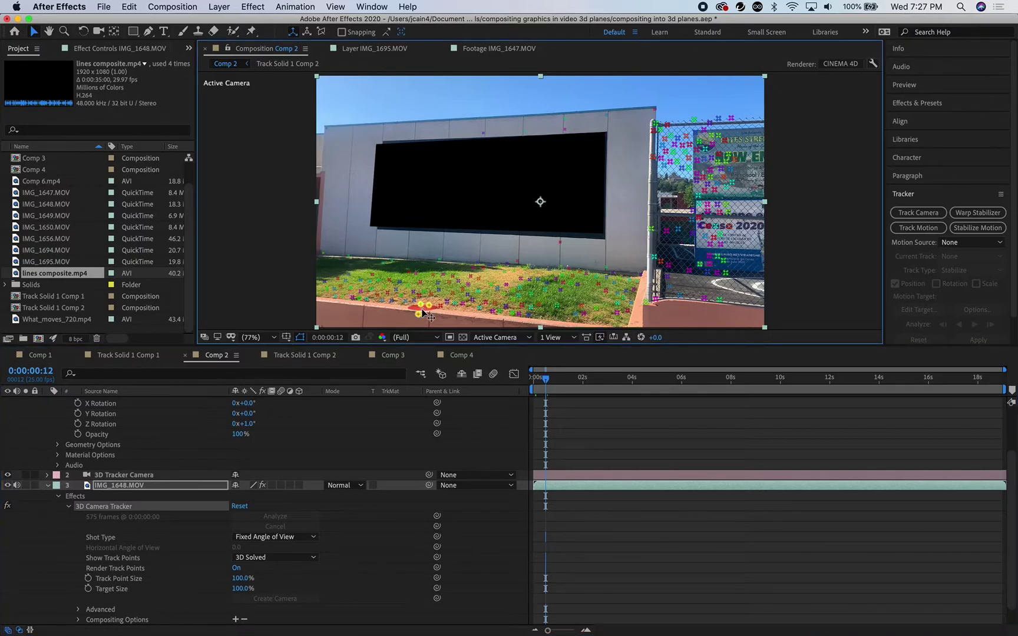
right_click(421, 312)
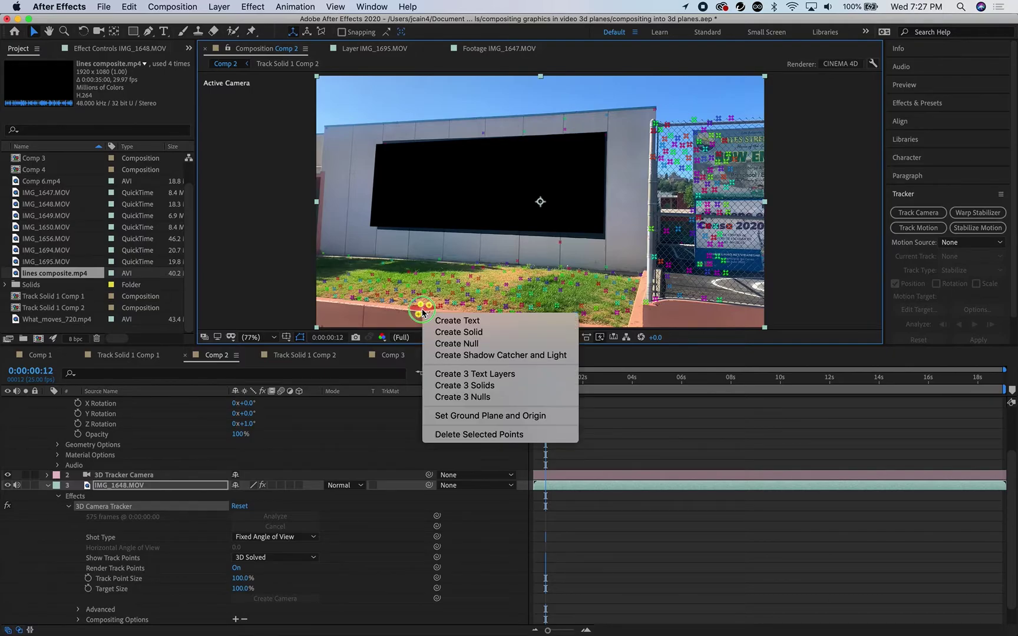
click(418, 317)
click(404, 323)
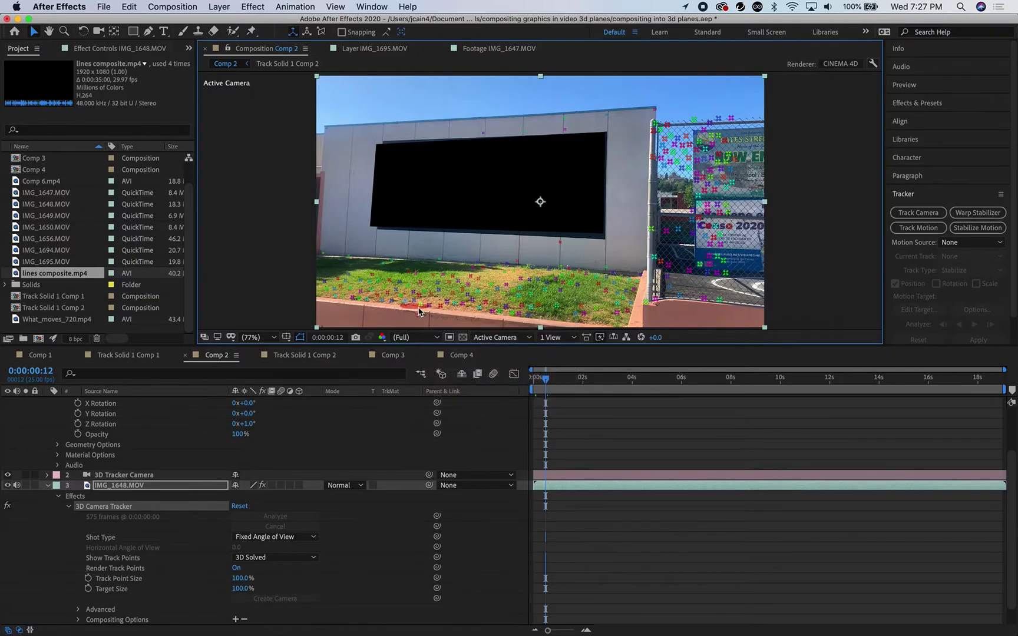
right_click(422, 312)
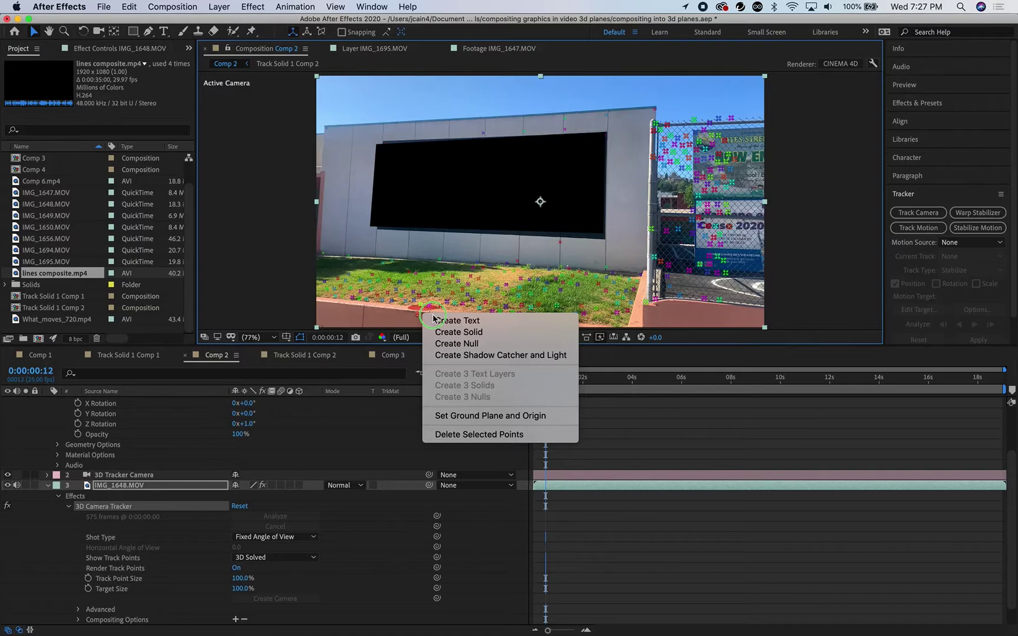
click(439, 323)
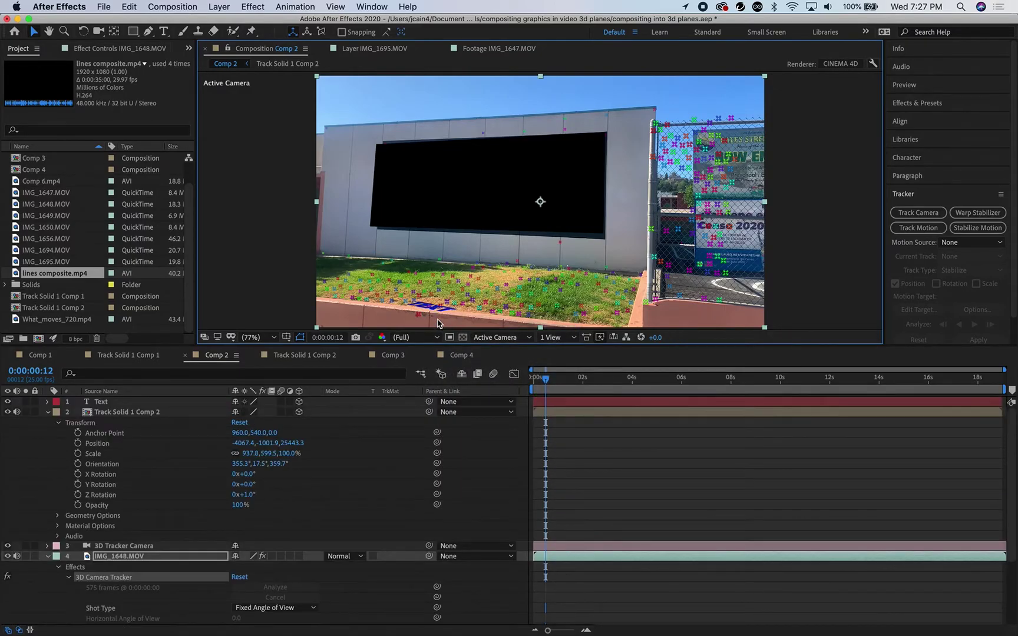
click(100, 403)
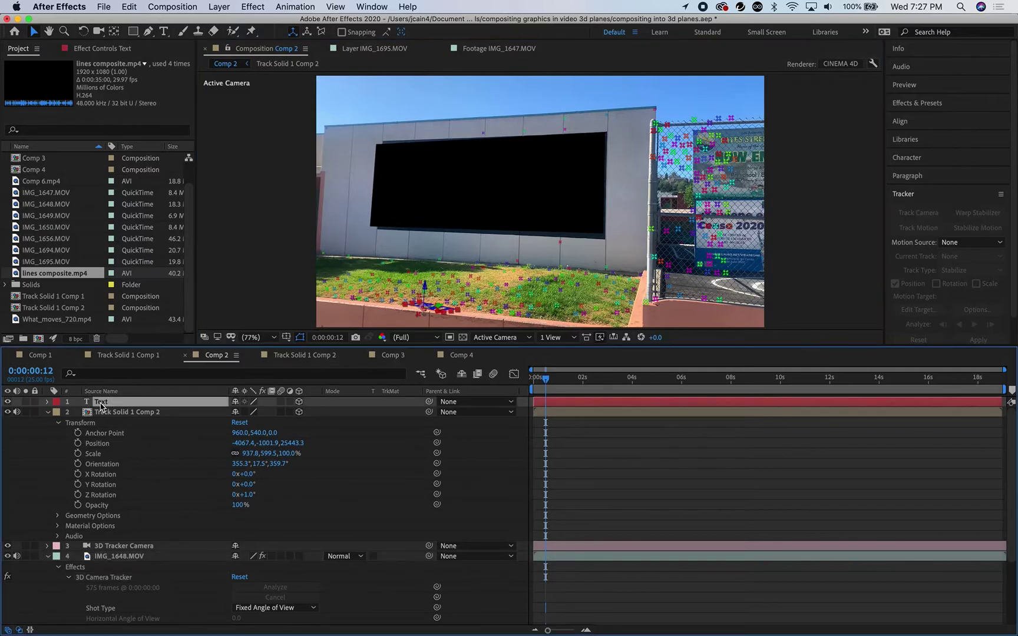
key(super+t)
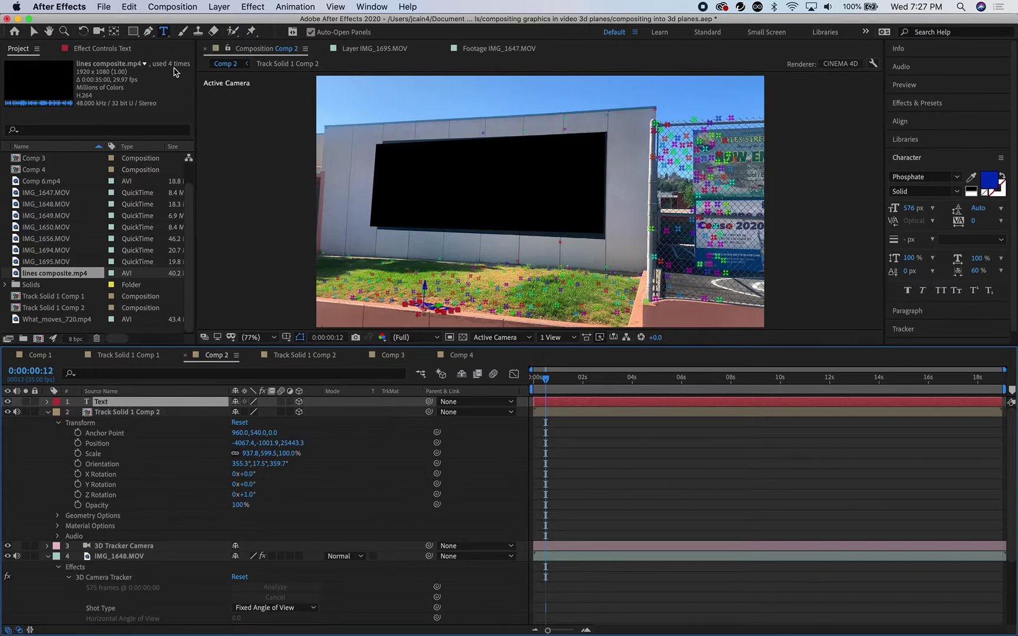
key(t)
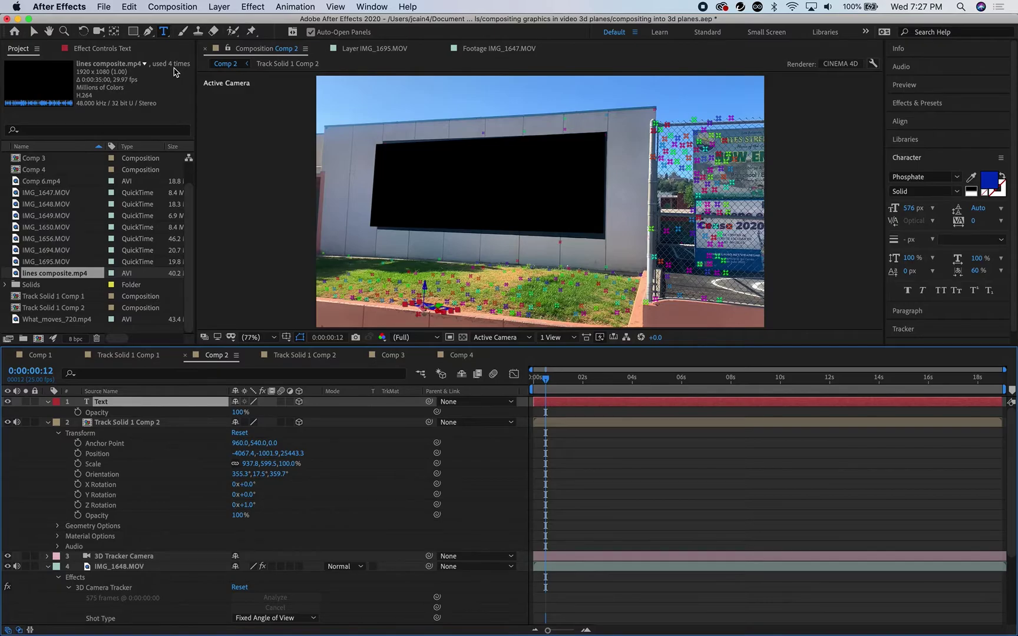
double_click(114, 402)
click(101, 403)
key(t)
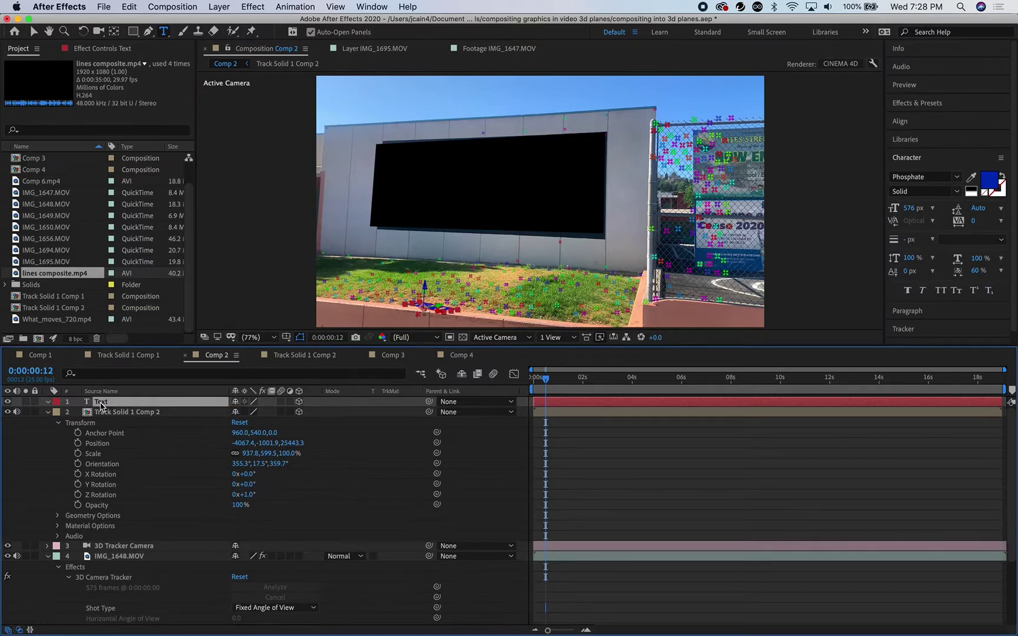
double_click(100, 404)
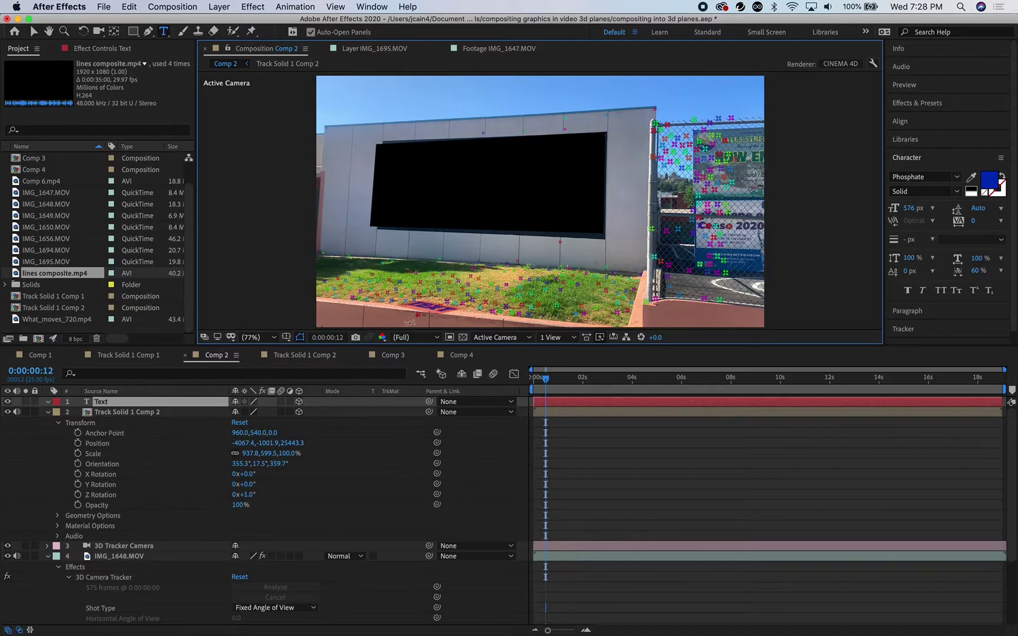
- Stand the Text layer upright with X Rotation 97.0° and Y Rotation -13.0°, and scale it to 591.5%
click(49, 406)
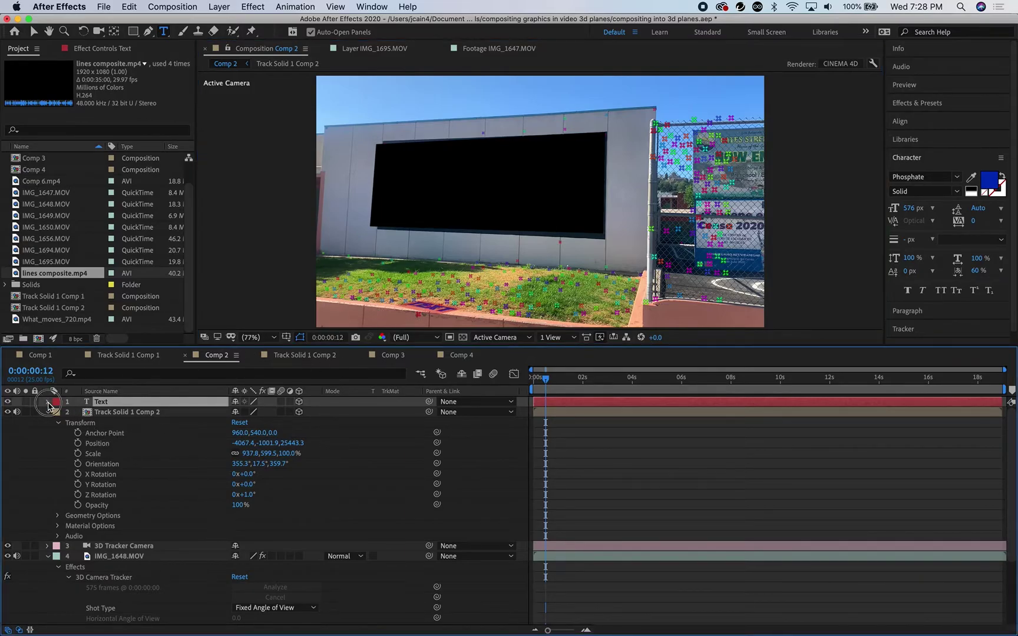
click(48, 402)
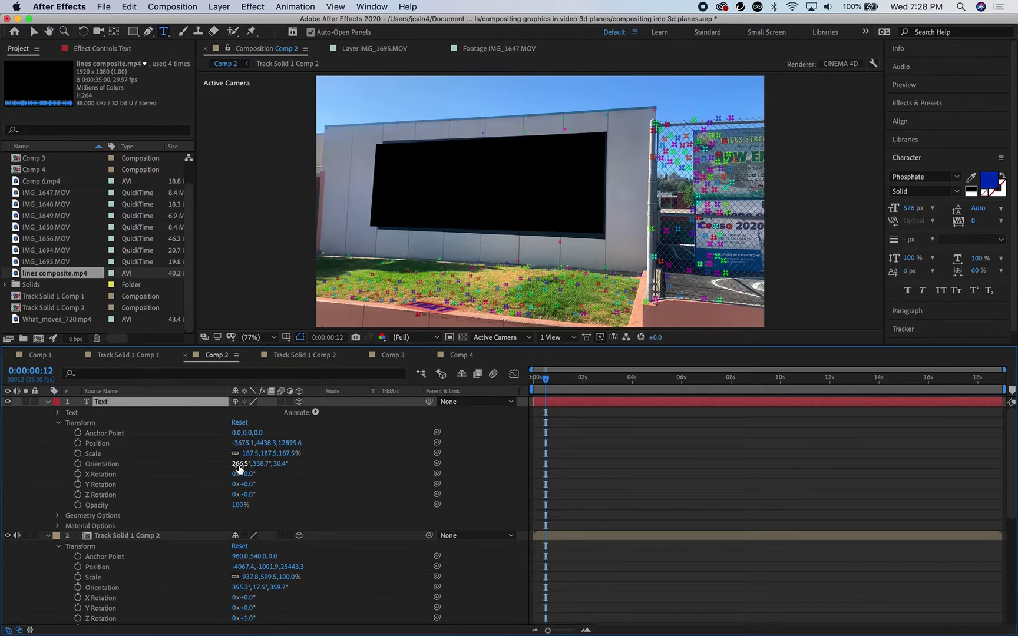
drag(245, 474, 299, 471)
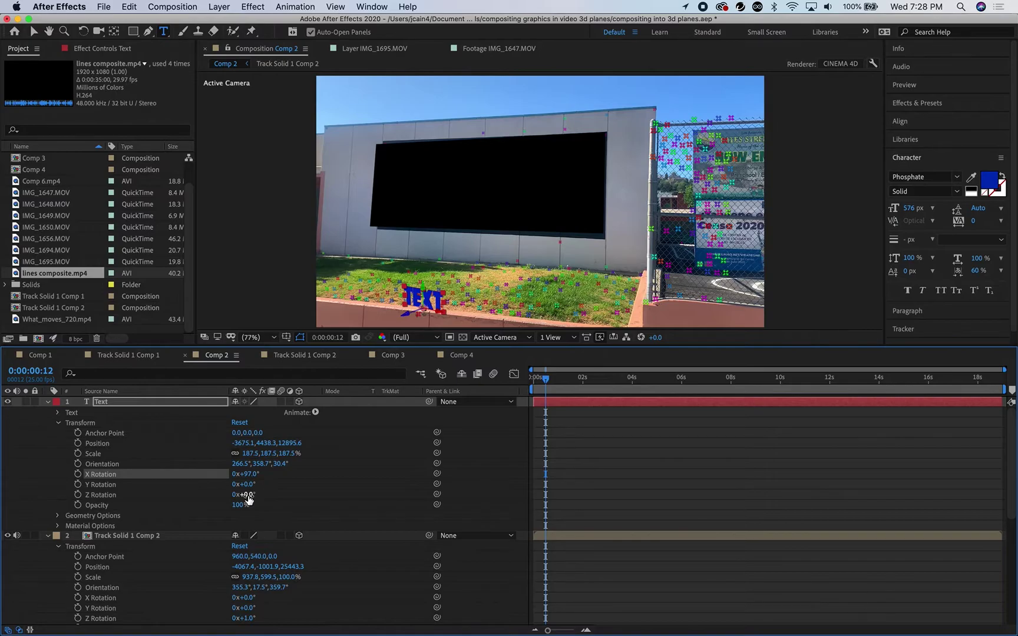
drag(248, 484, 504, 450)
drag(254, 486, 251, 484)
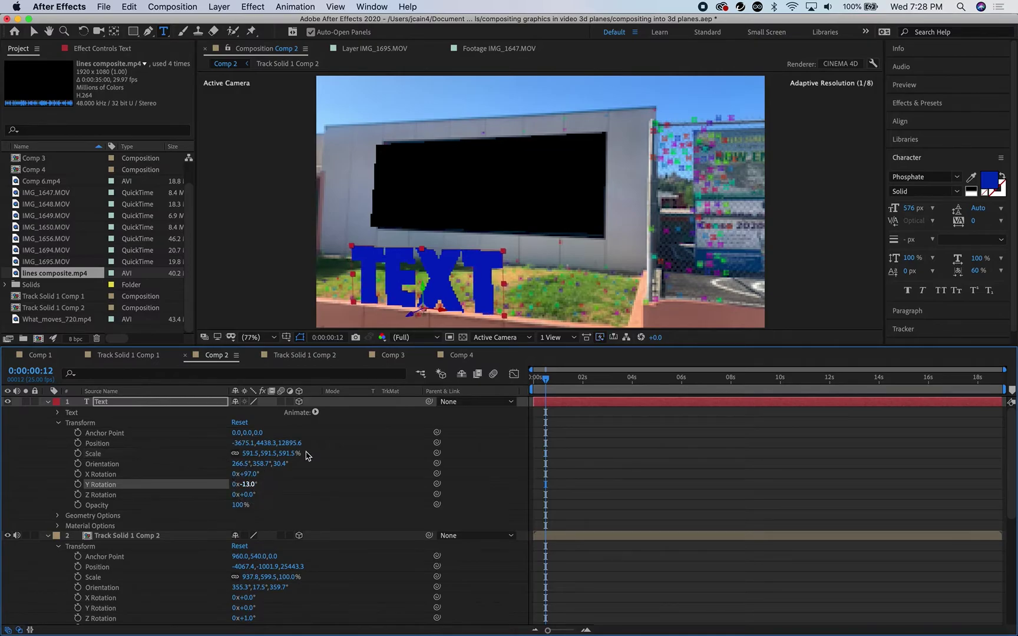
- Move the playhead to 0:00:18:18 and create a solid from the 3D Camera Tracker points on the pole sign
click(543, 380)
drag(543, 381, 997, 378)
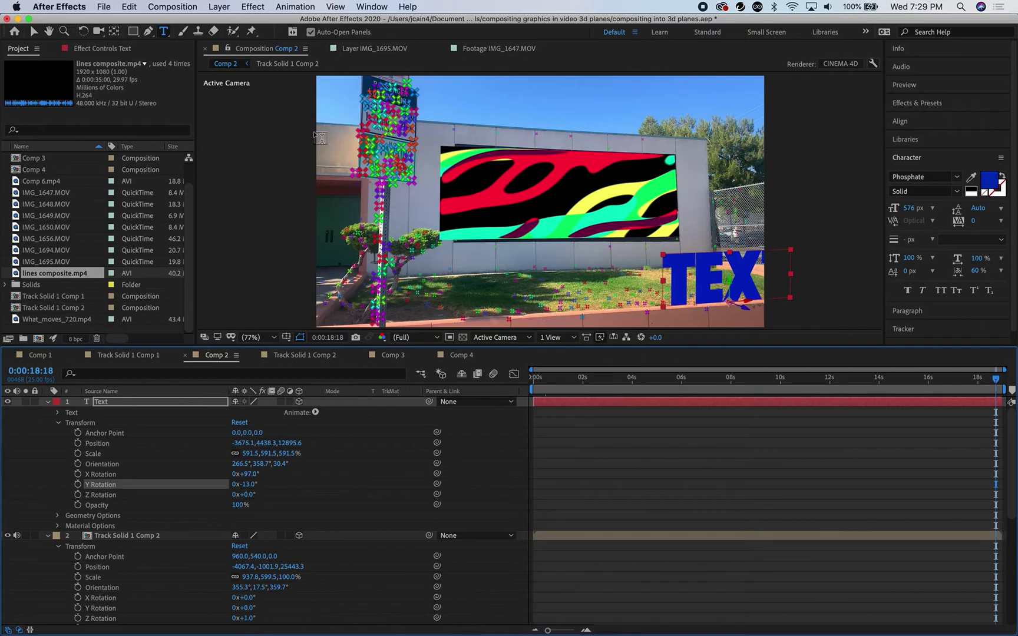
click(58, 423)
click(48, 453)
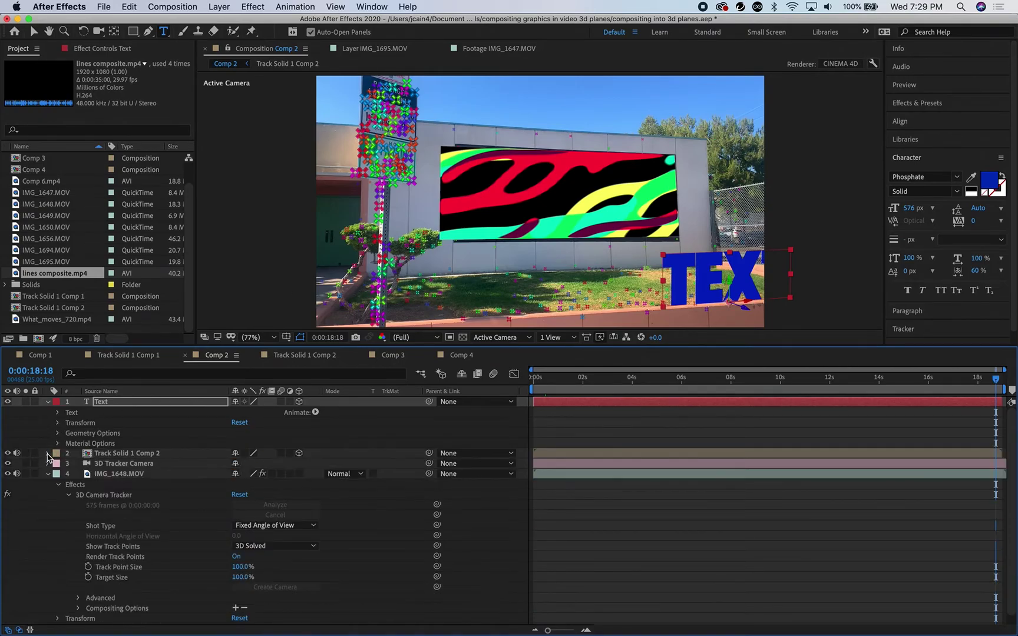
click(102, 496)
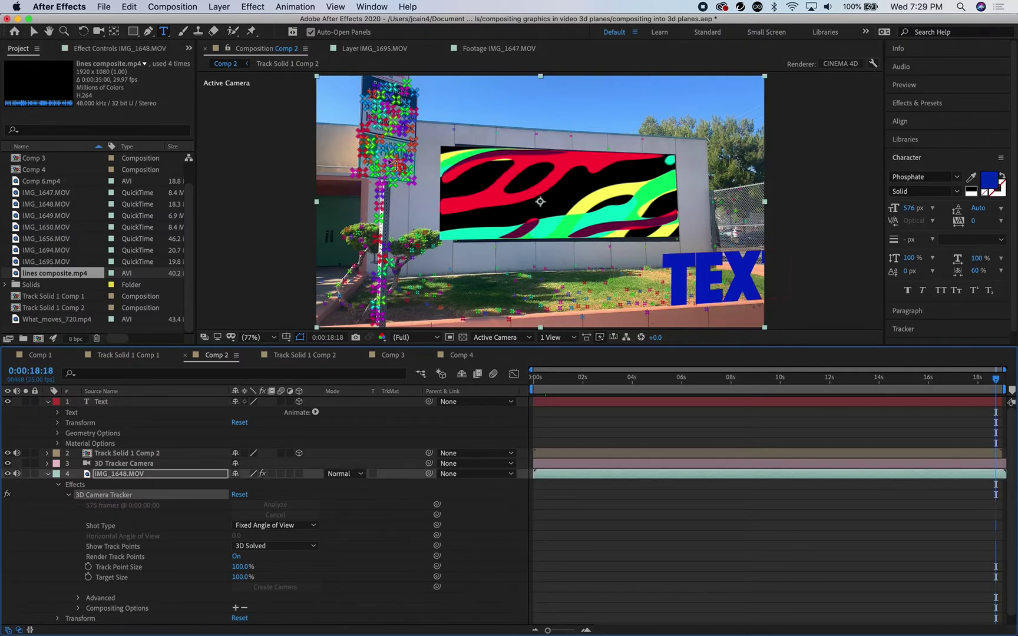
click(32, 32)
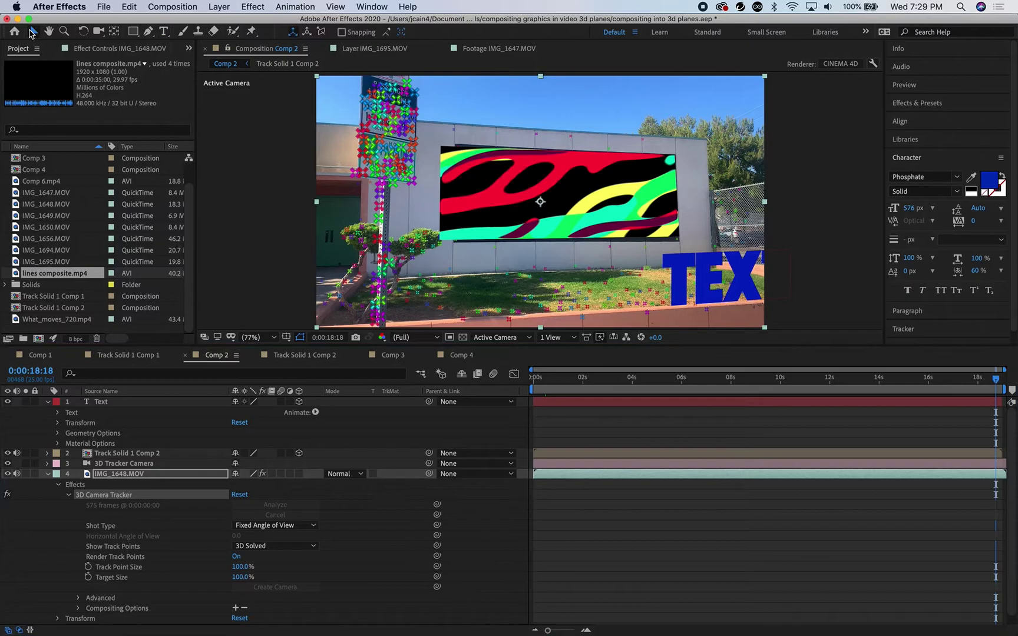
click(394, 142)
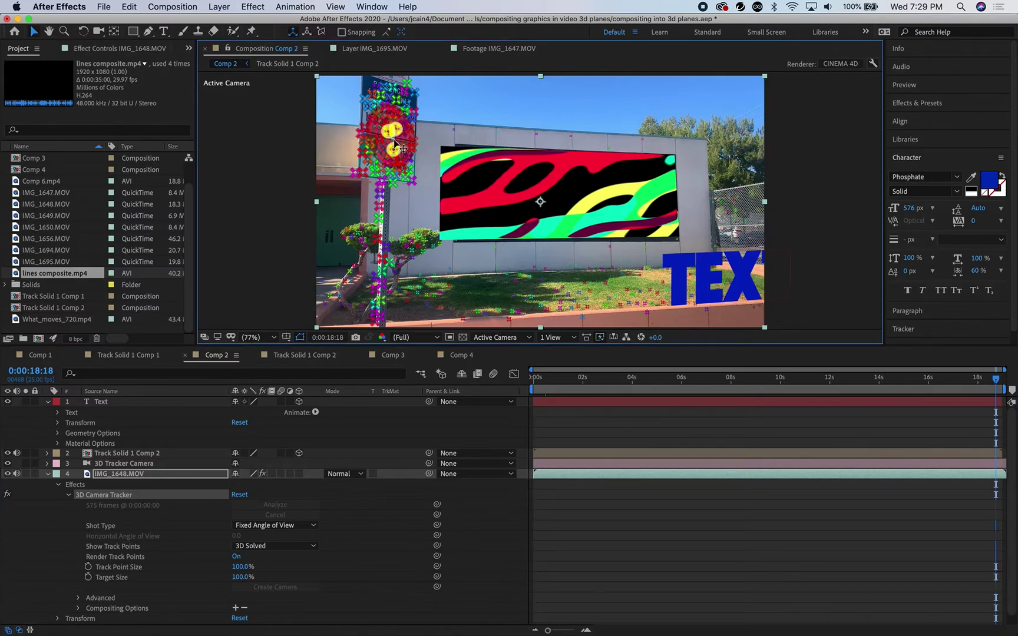
right_click(396, 142)
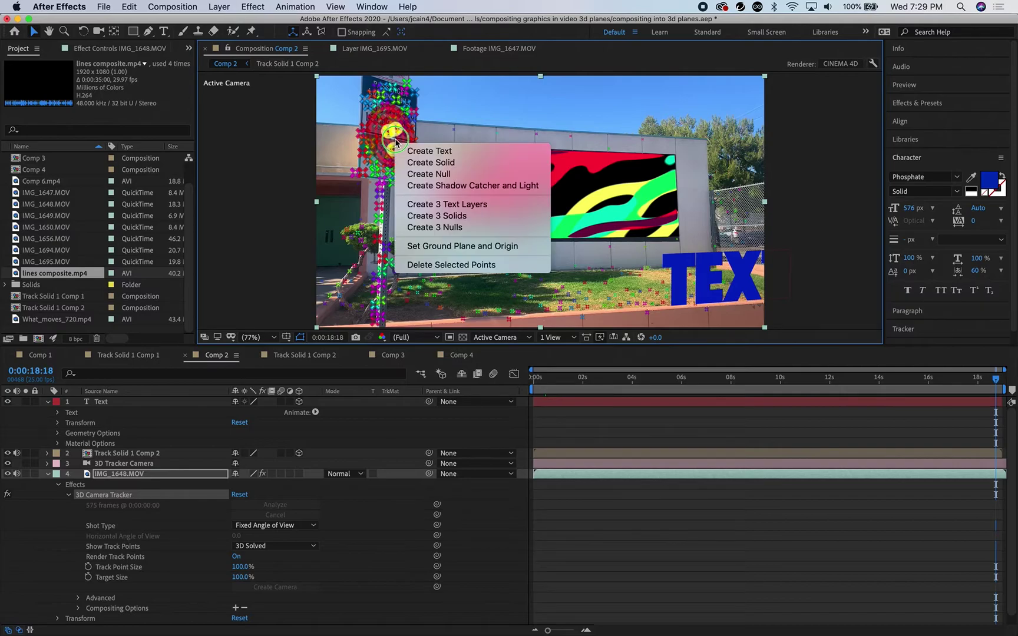
click(413, 164)
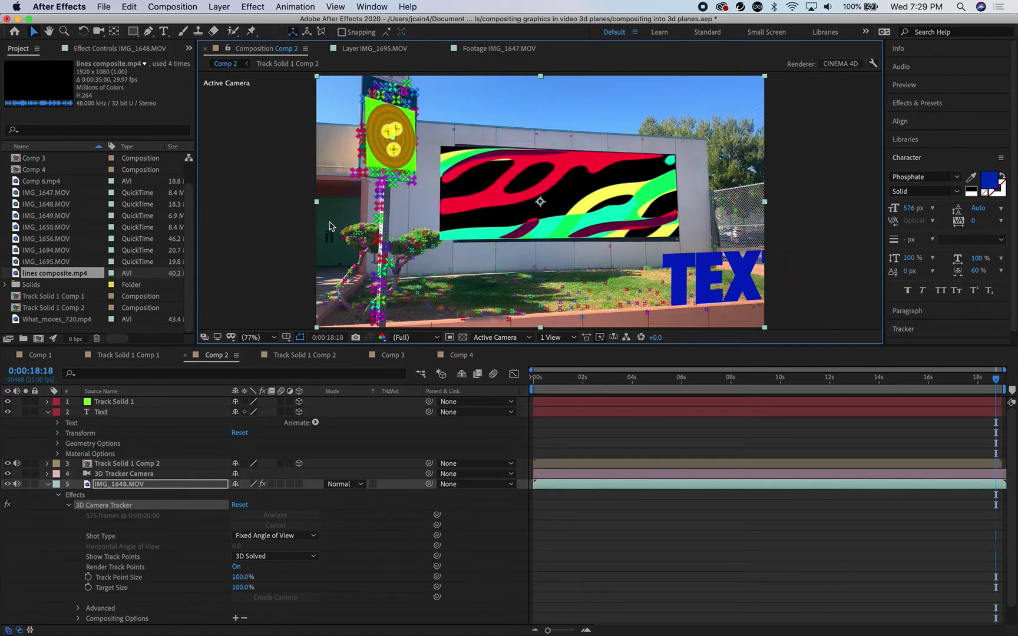
- Pre-compose the green Track Solid 1 as Track Solid 1 Comp 3, leaving all attributes in Comp 2 and opening the new composition
right_click(113, 403)
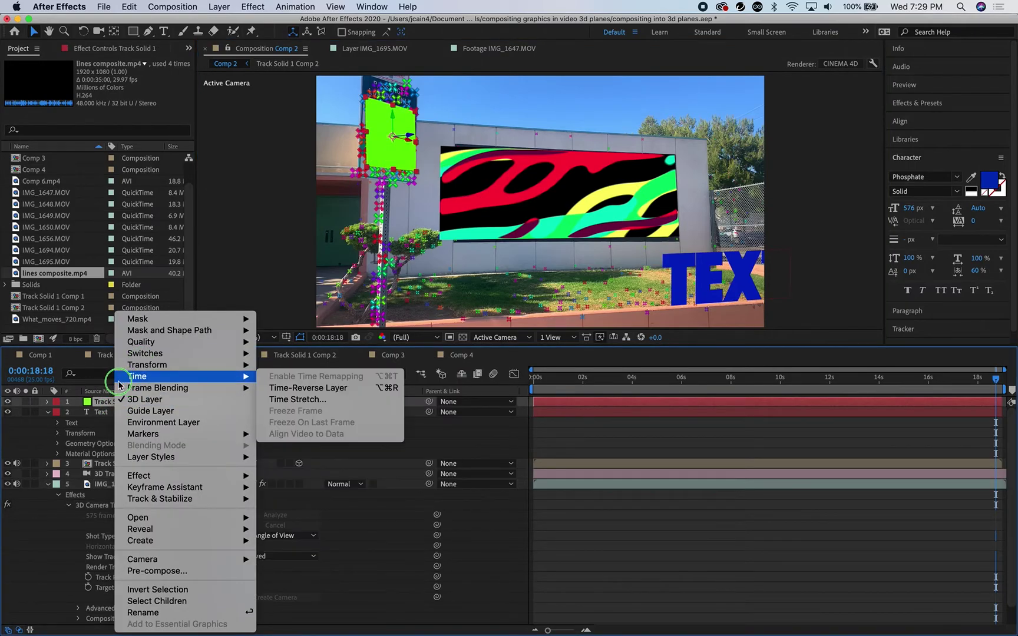
click(195, 571)
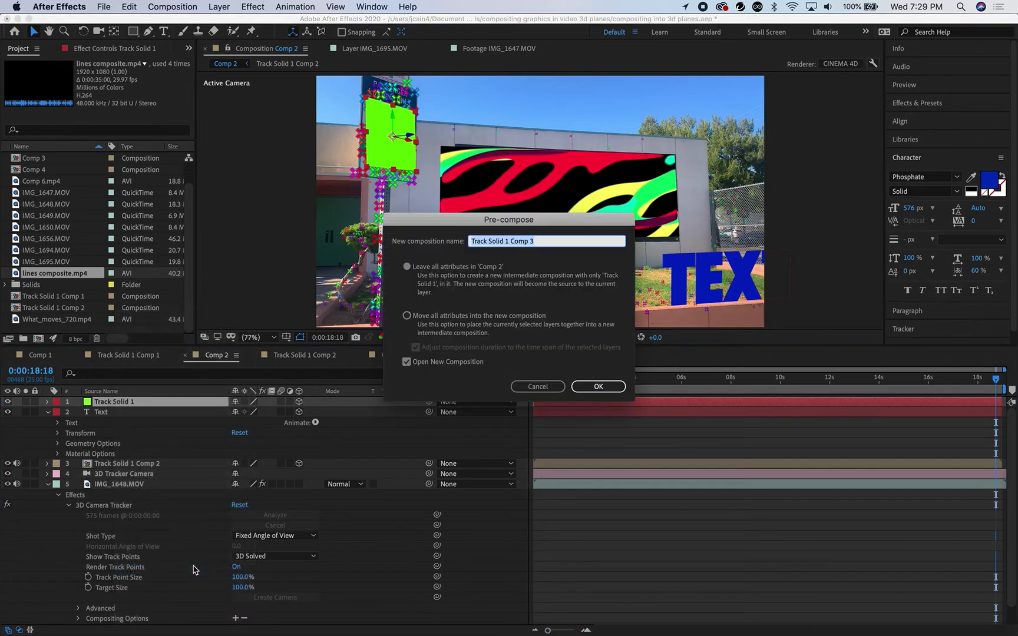
click(610, 384)
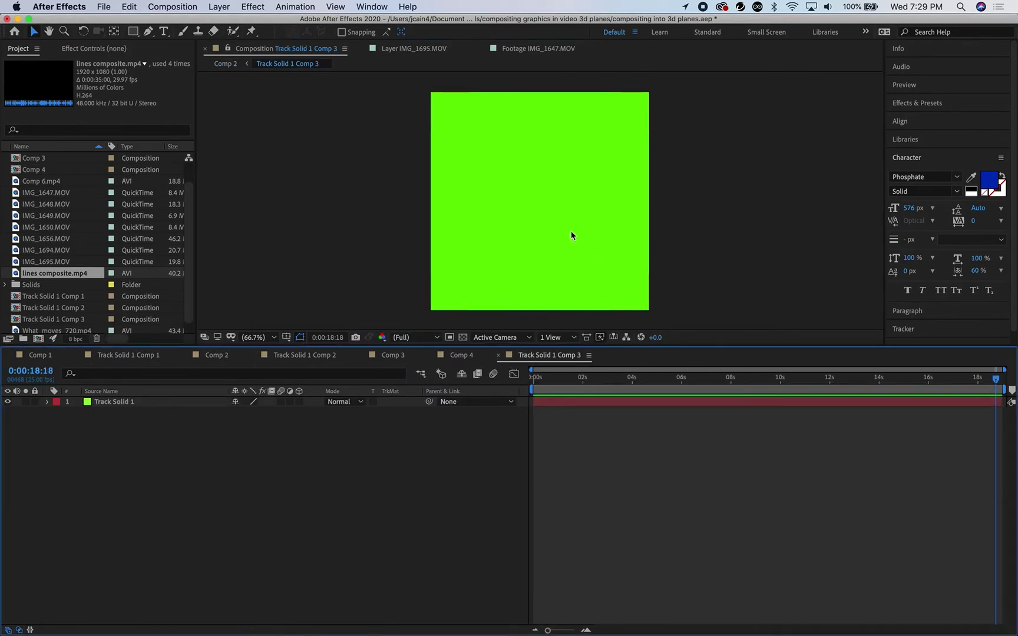
- Set the height of the Track Solid 1 Comp 3 composition to 1920 px
click(571, 235)
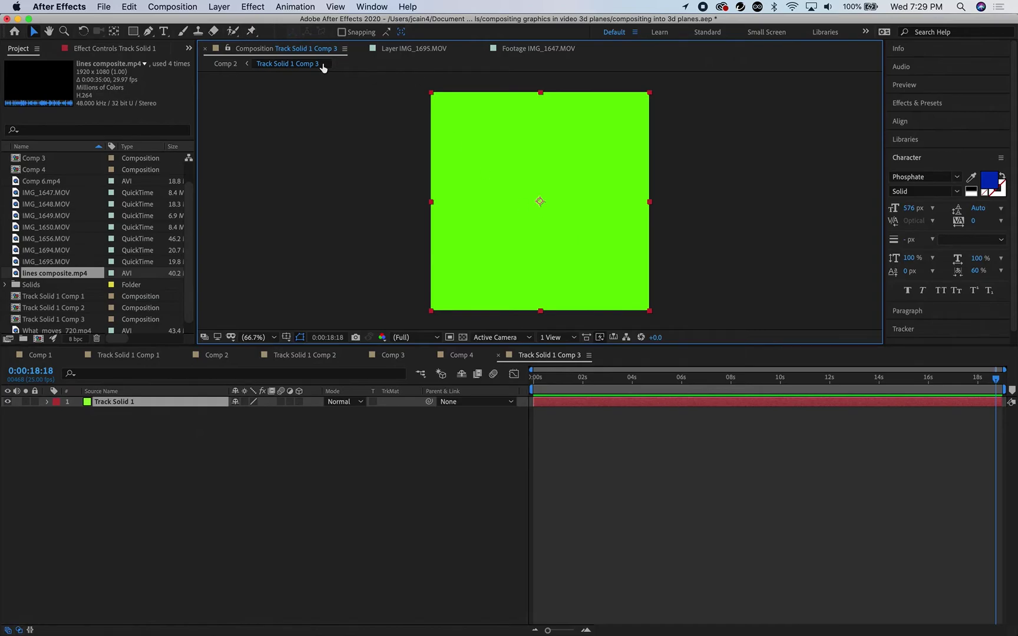
click(192, 8)
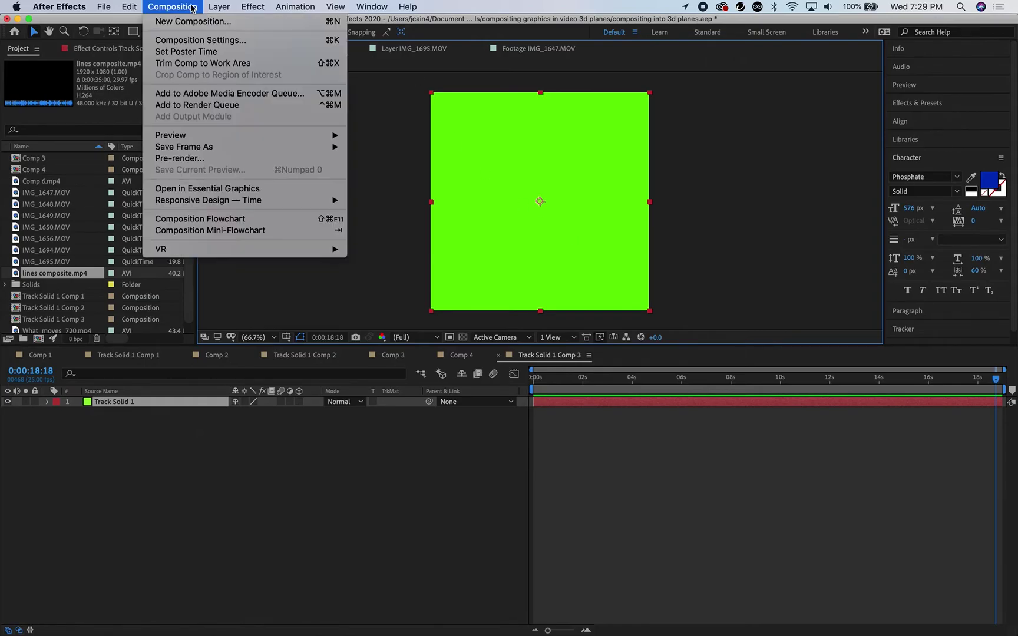
click(200, 40)
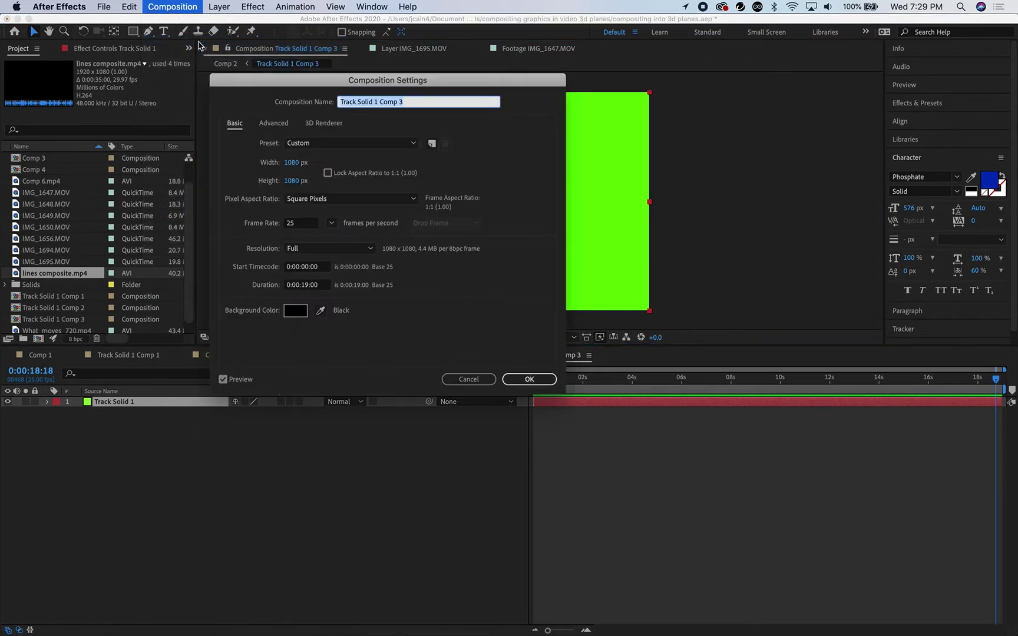
click(291, 182)
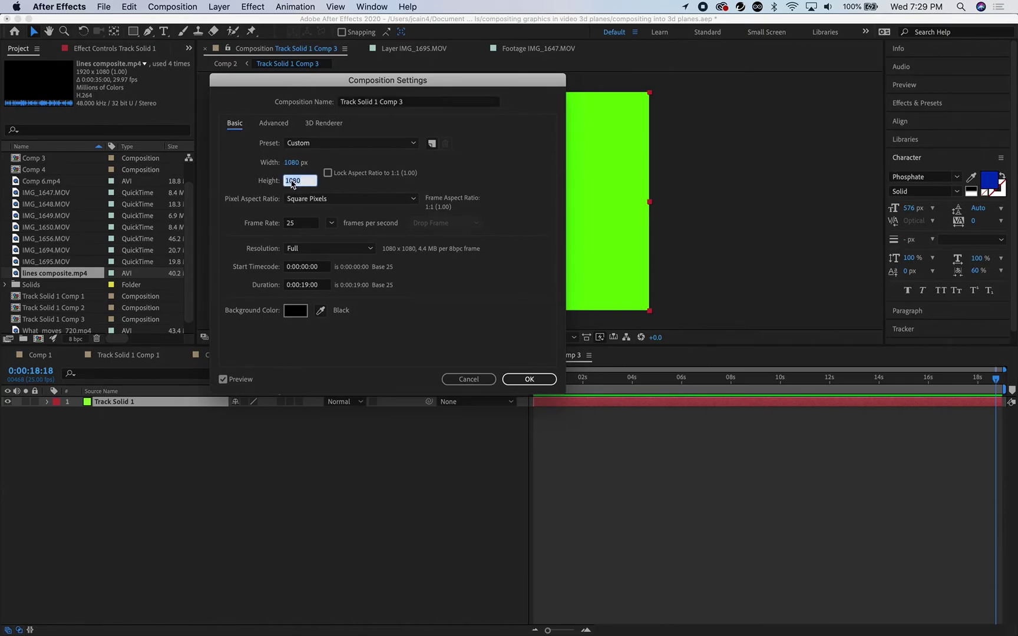
text(1920)
key(Return)
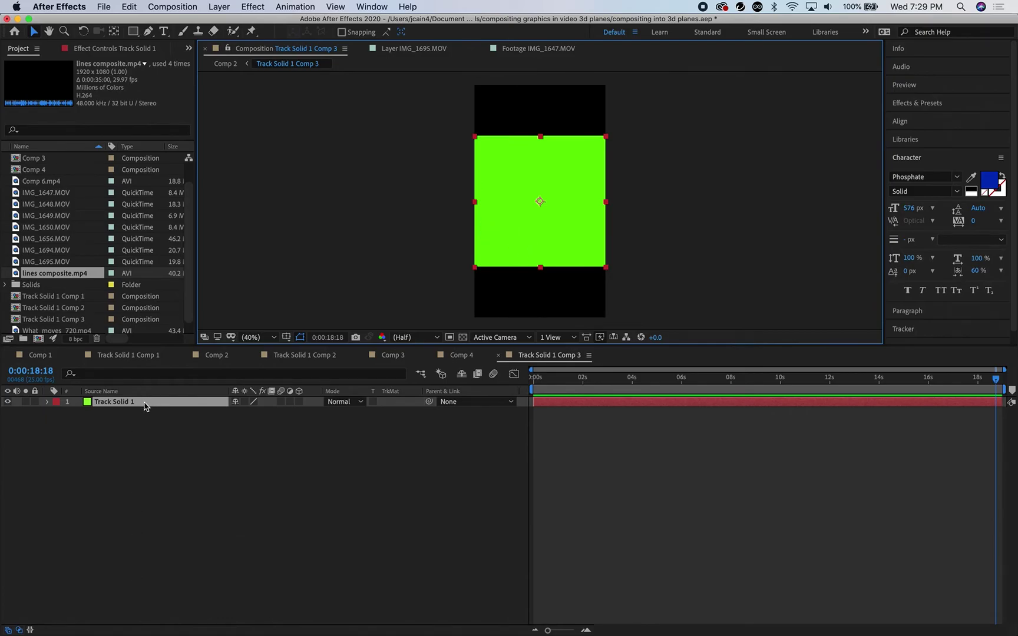
- Delete the green solid from Track Solid 1 Comp 3 and add lines composite.mp4 in its place
key(Delete)
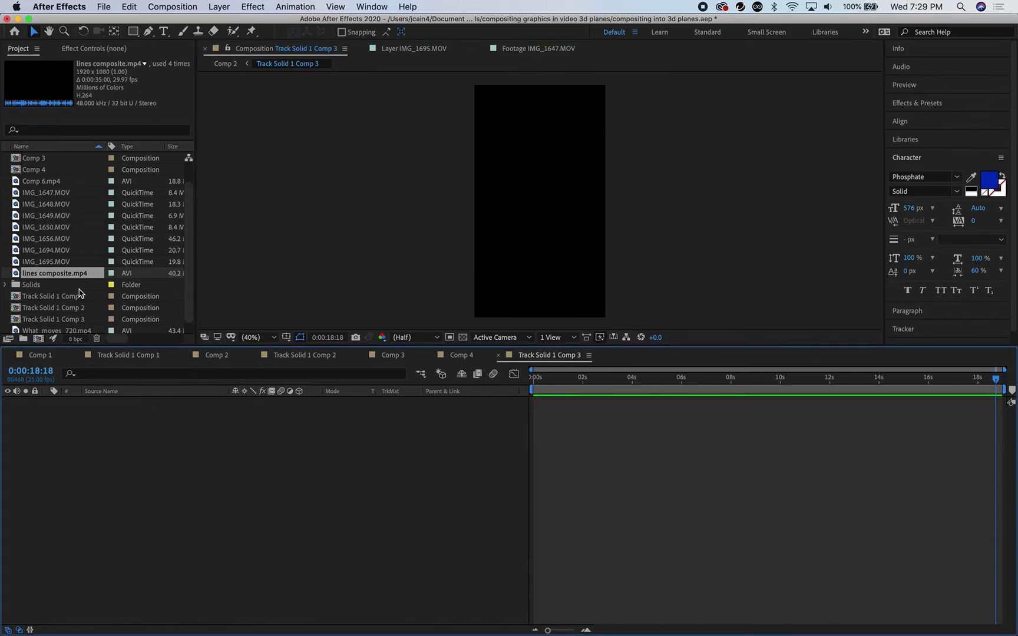
scroll(84, 318, down, 1)
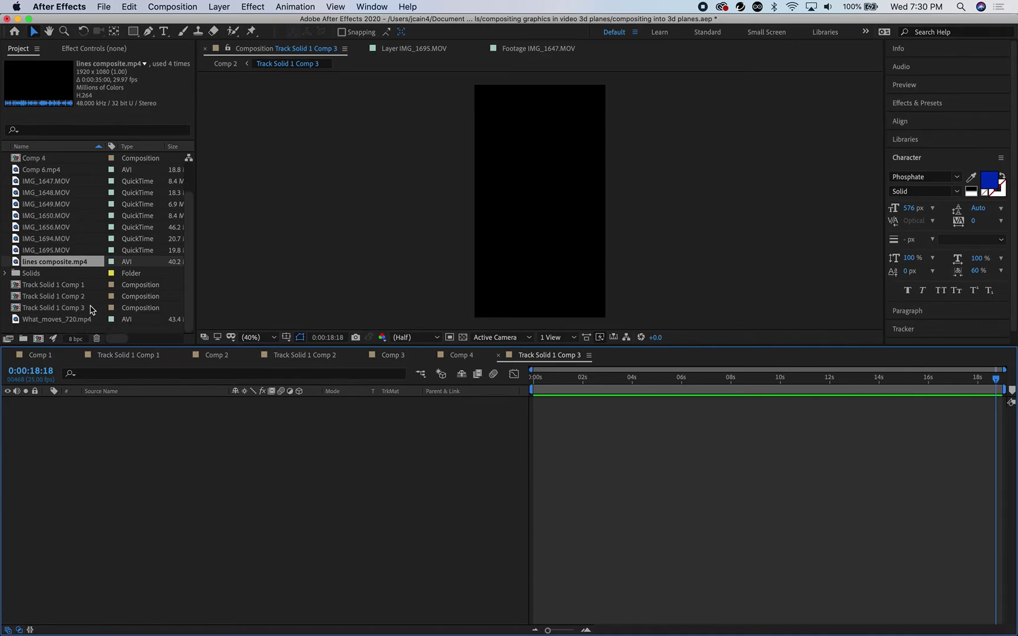
scroll(88, 300, up, 1)
drag(63, 279, 114, 433)
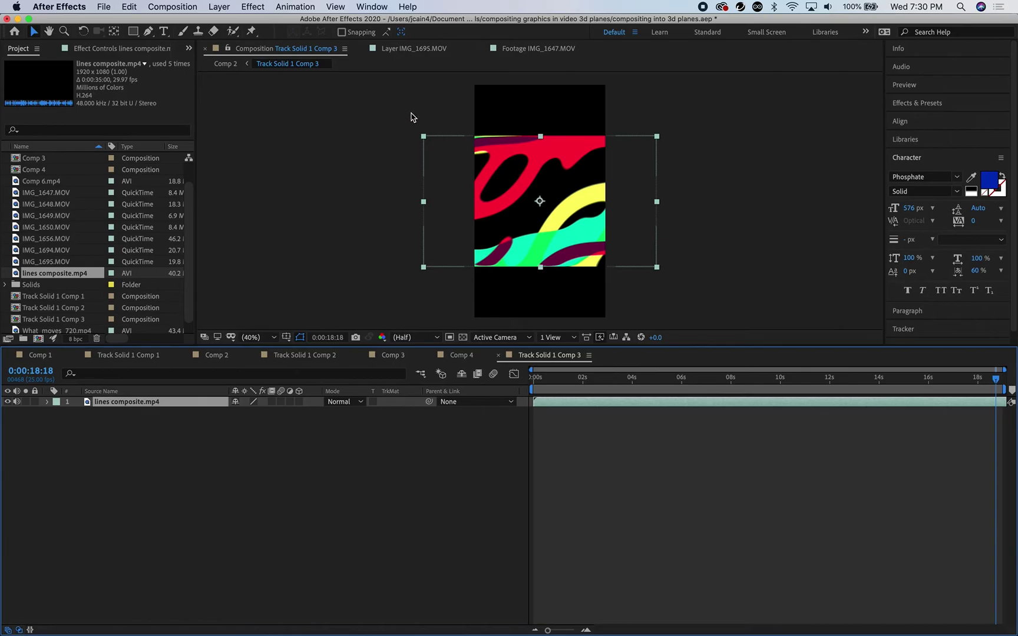
- Set the rotation of lines composite.mp4 to 90.0°, then return to Comp 2 and scrub back to 0:00:08:00
click(47, 402)
click(57, 413)
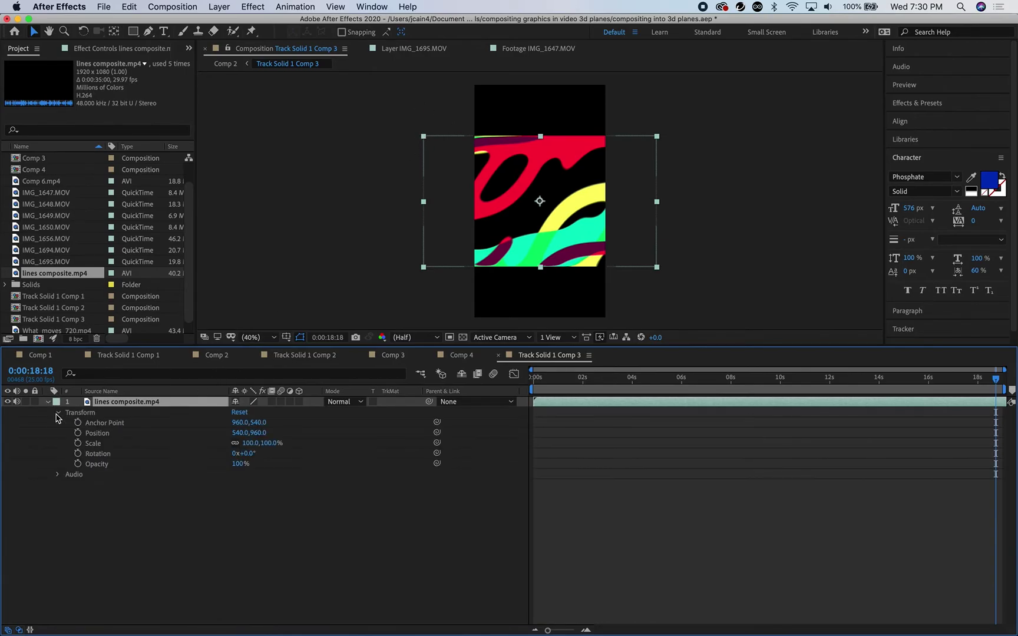
drag(248, 454, 298, 455)
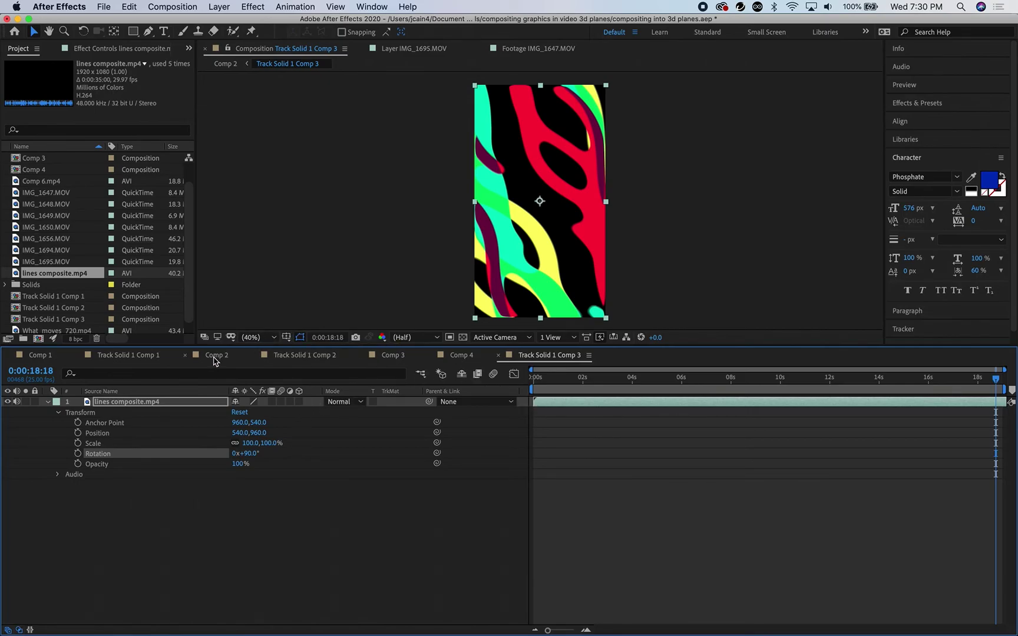
click(215, 356)
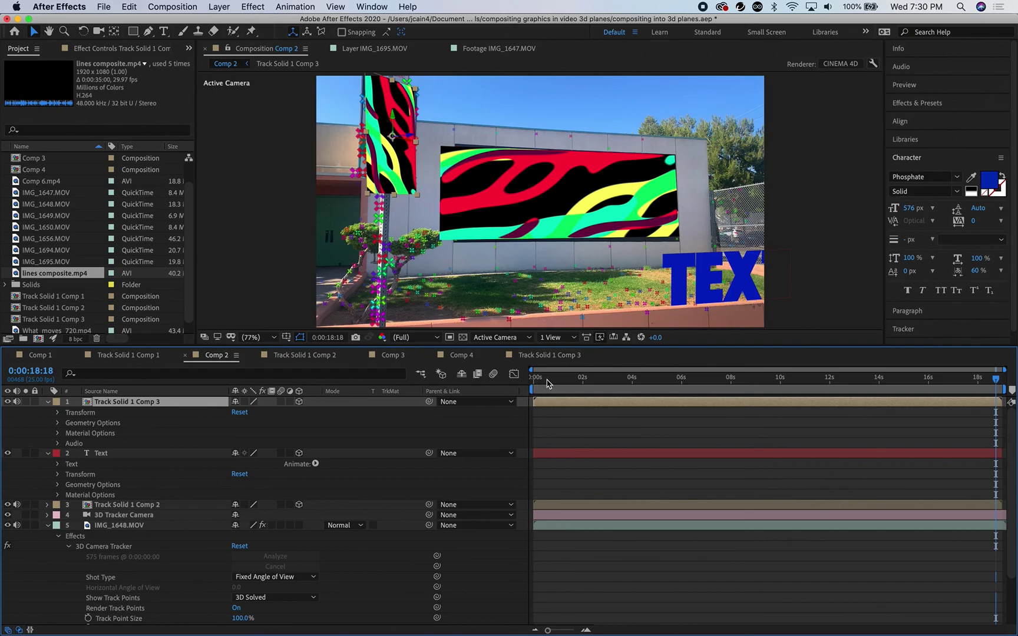
drag(997, 380, 733, 361)
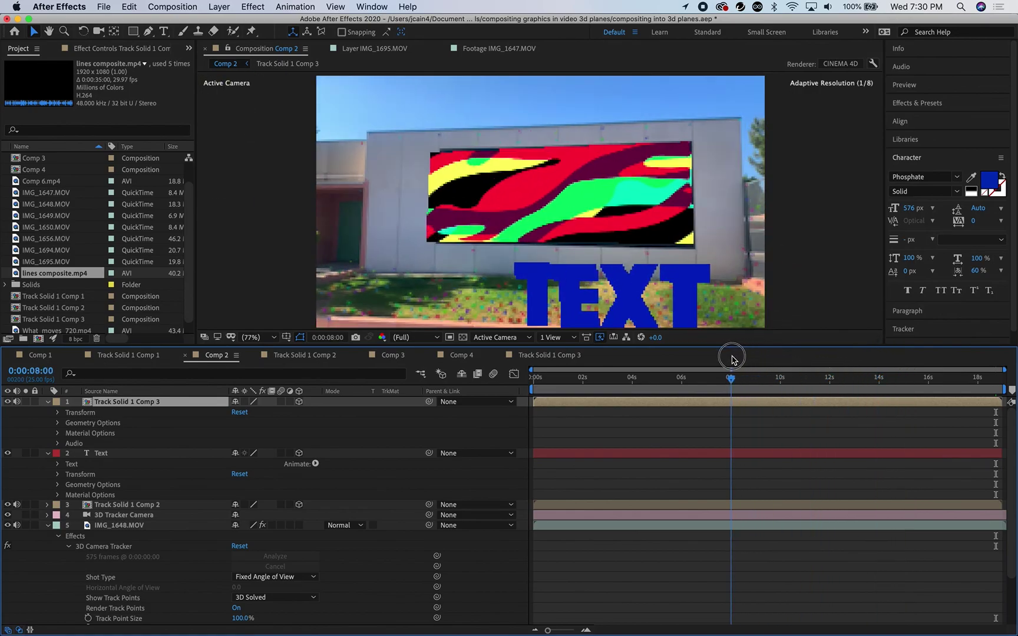